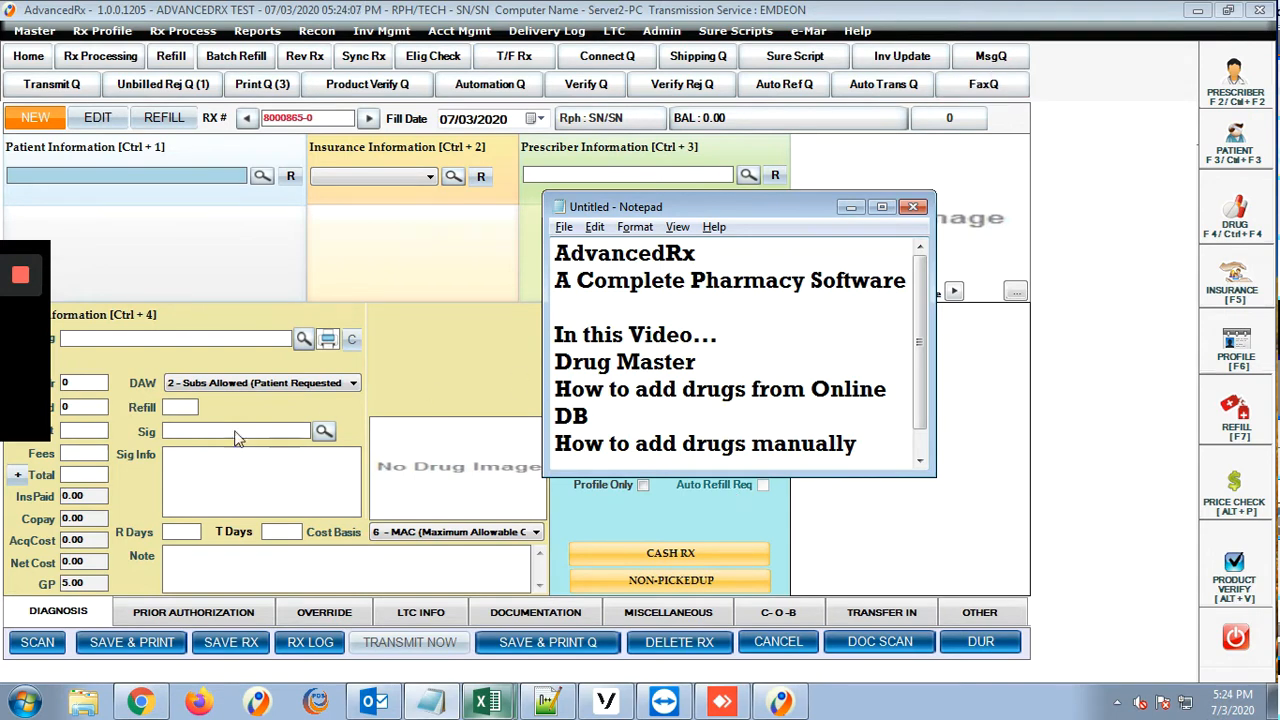
Step: Minimize the Notepad notes, view the blank drug master form from the prescription's drug field, and close it
left_click(851, 207)
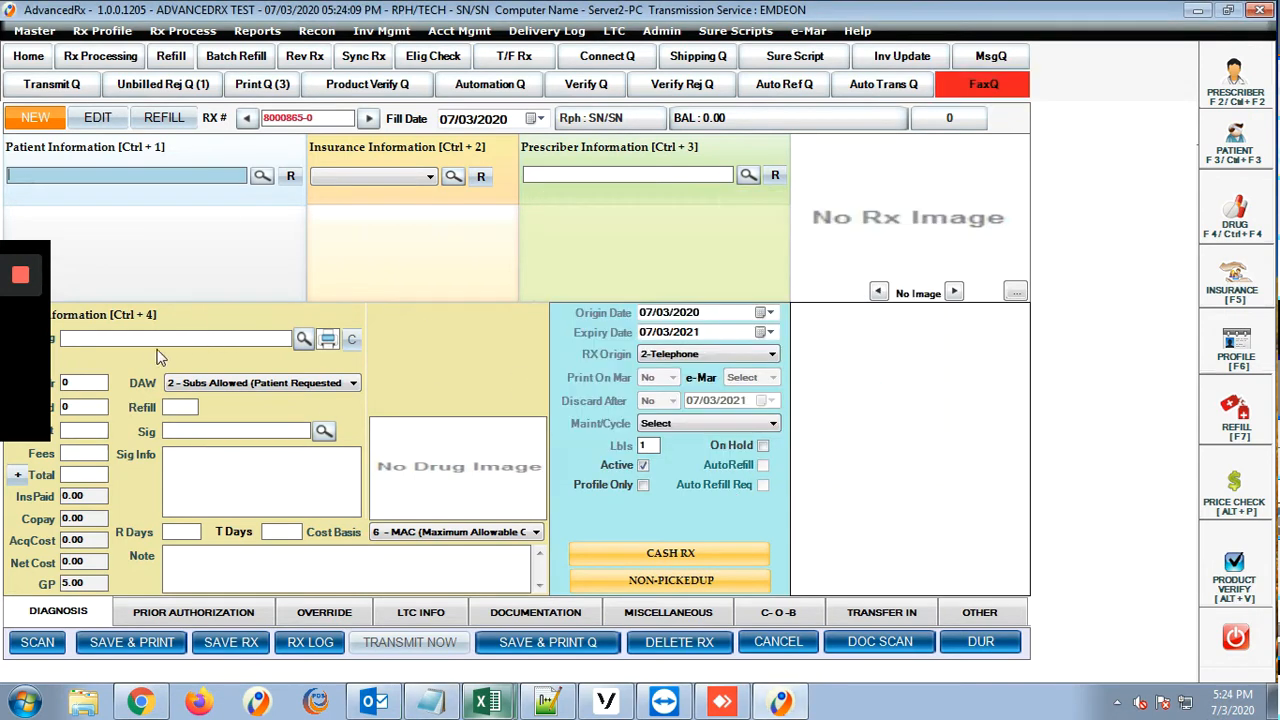
left_click(164, 338)
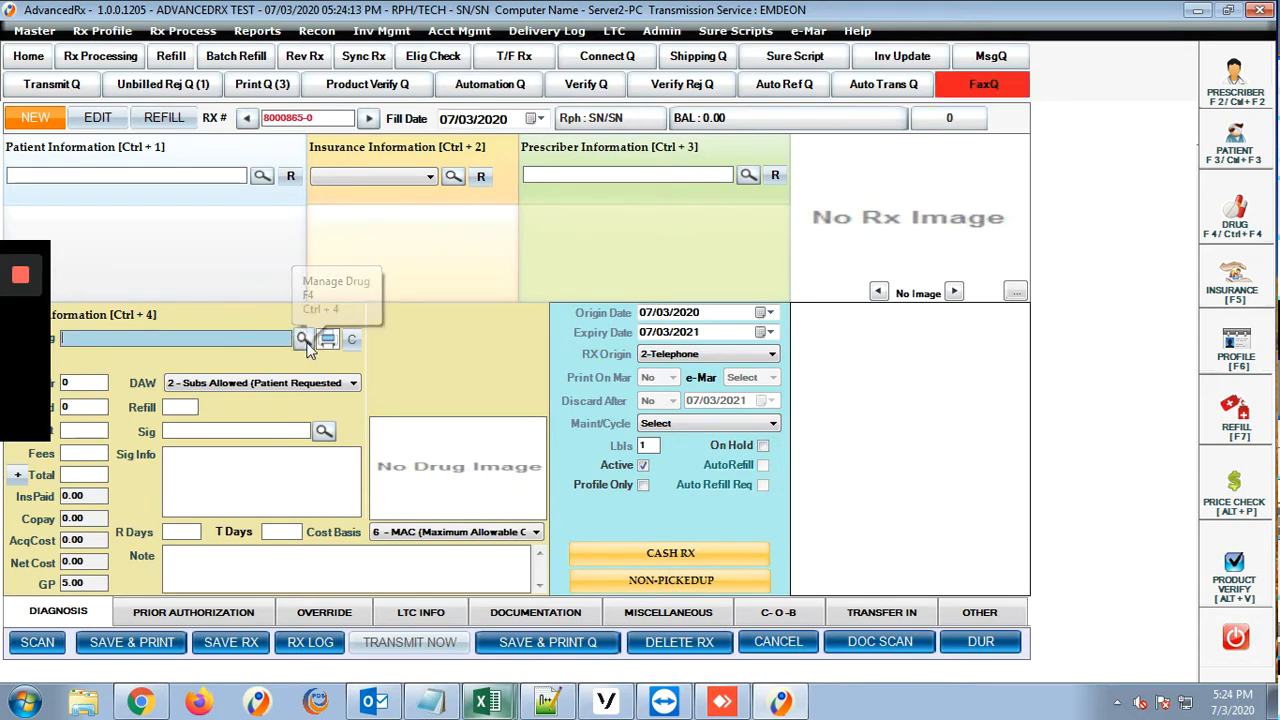
left_click(302, 340)
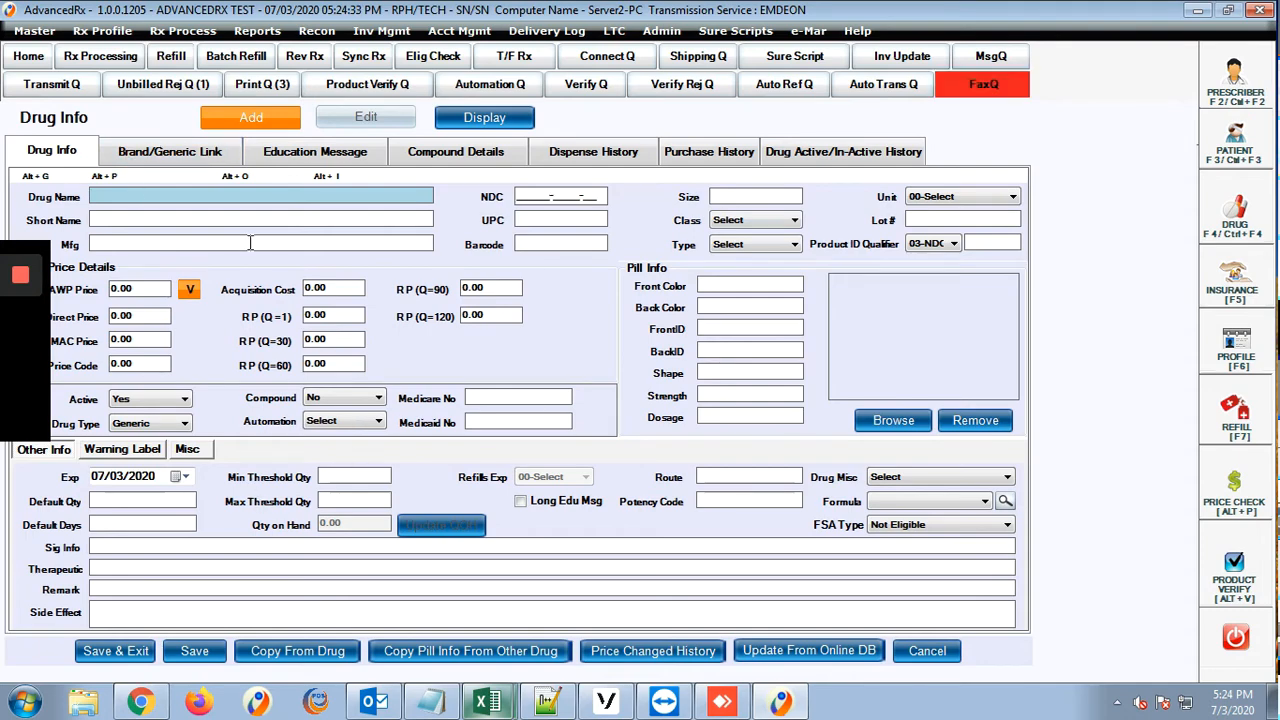
key("Escape")
Step: Look up drugs starting with AMO, choose AMOXICILLIN 250 MG CAPSULE, and open its drug master record
left_click(189, 342)
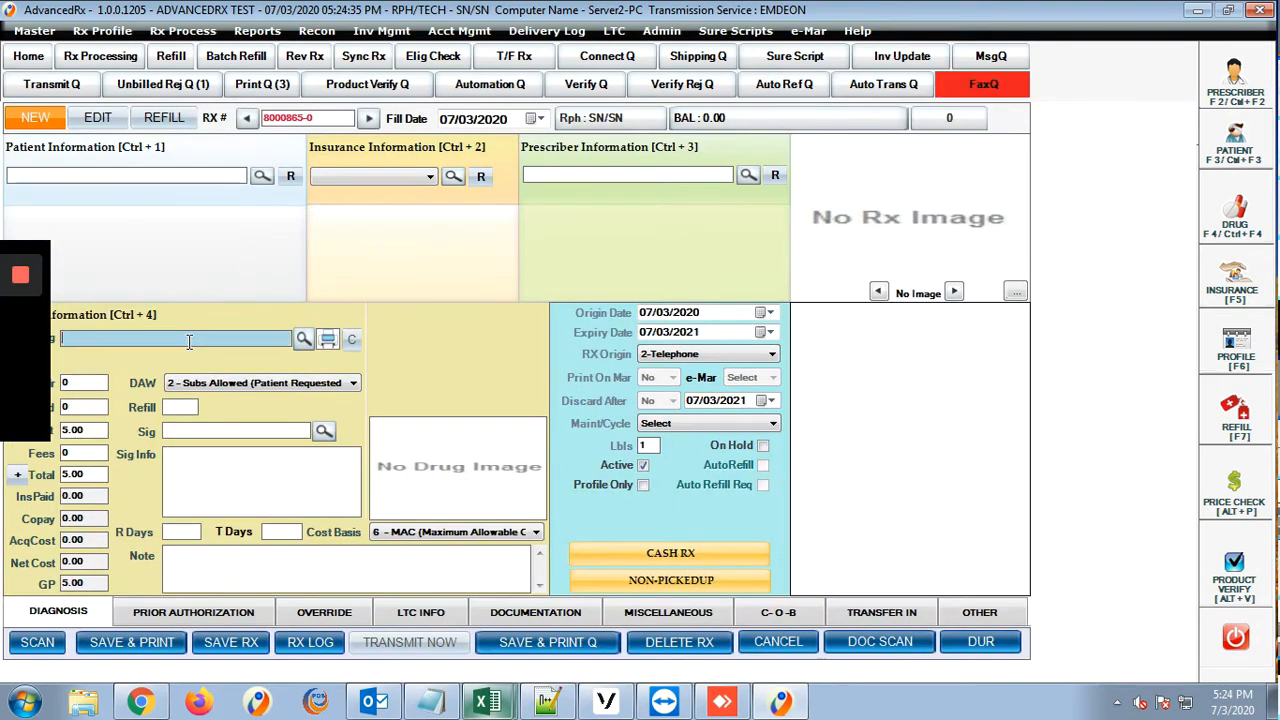
type("AMO")
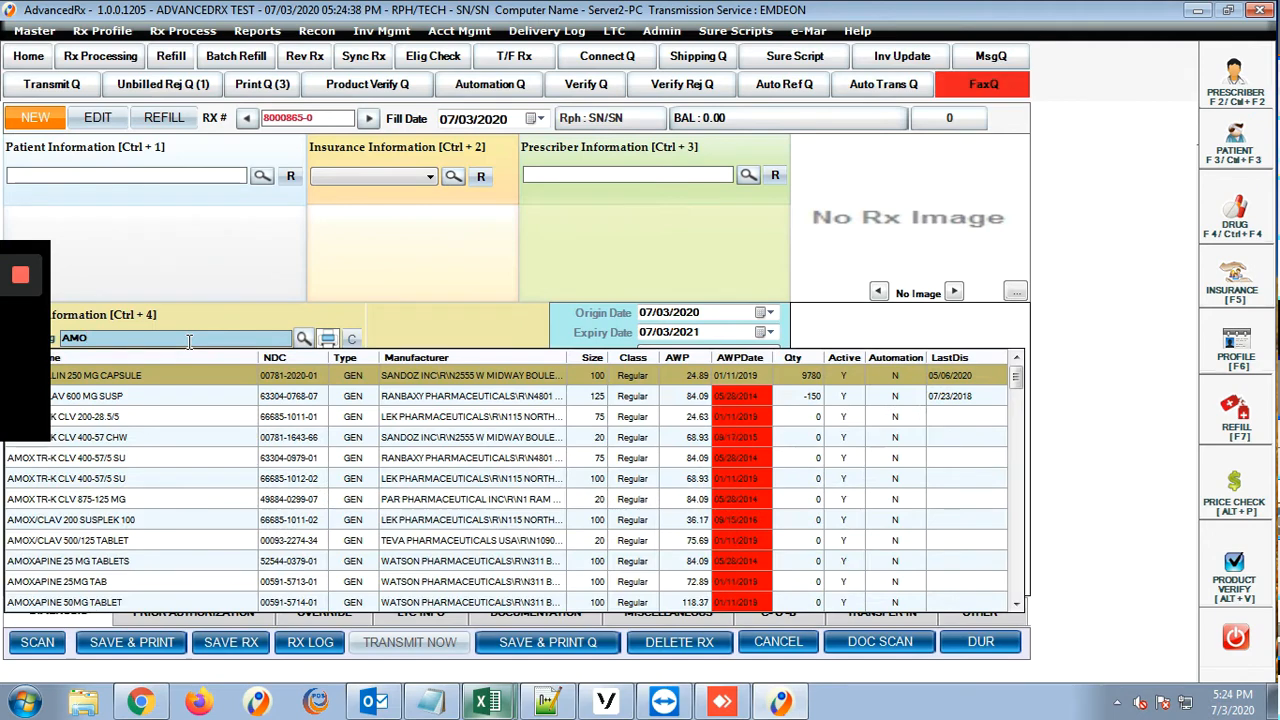
left_click(175, 382)
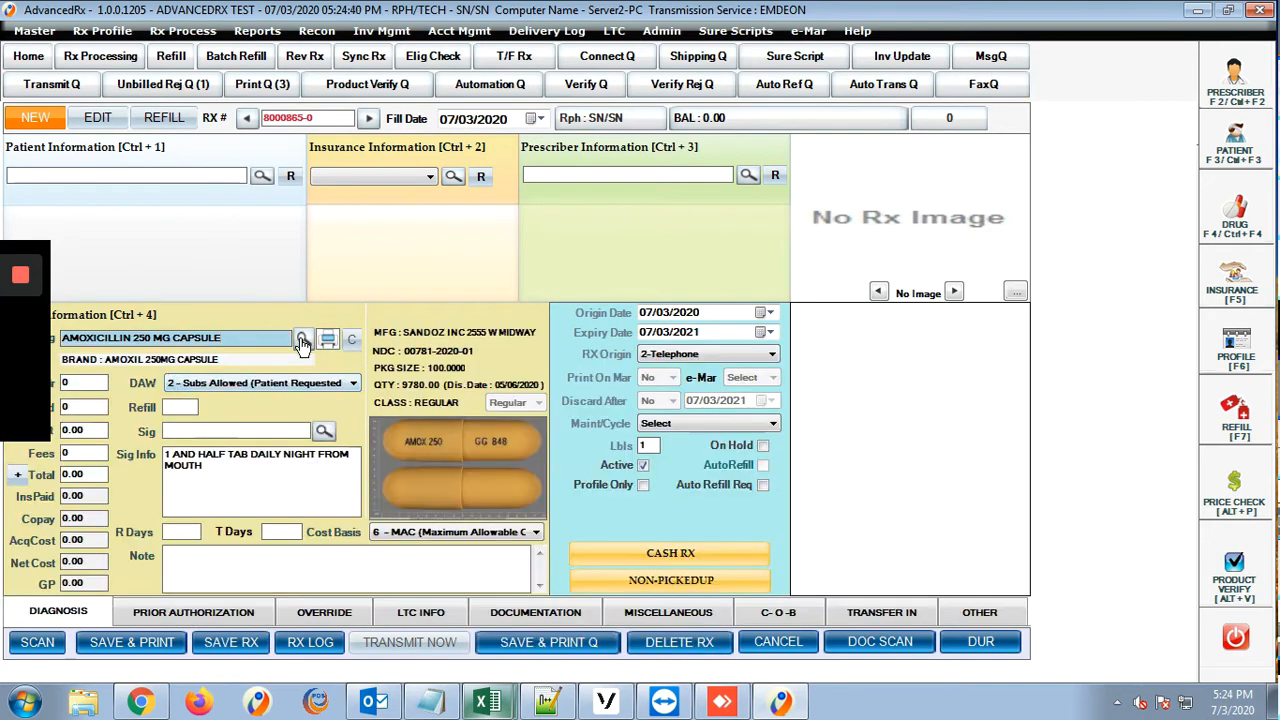
left_click(300, 338)
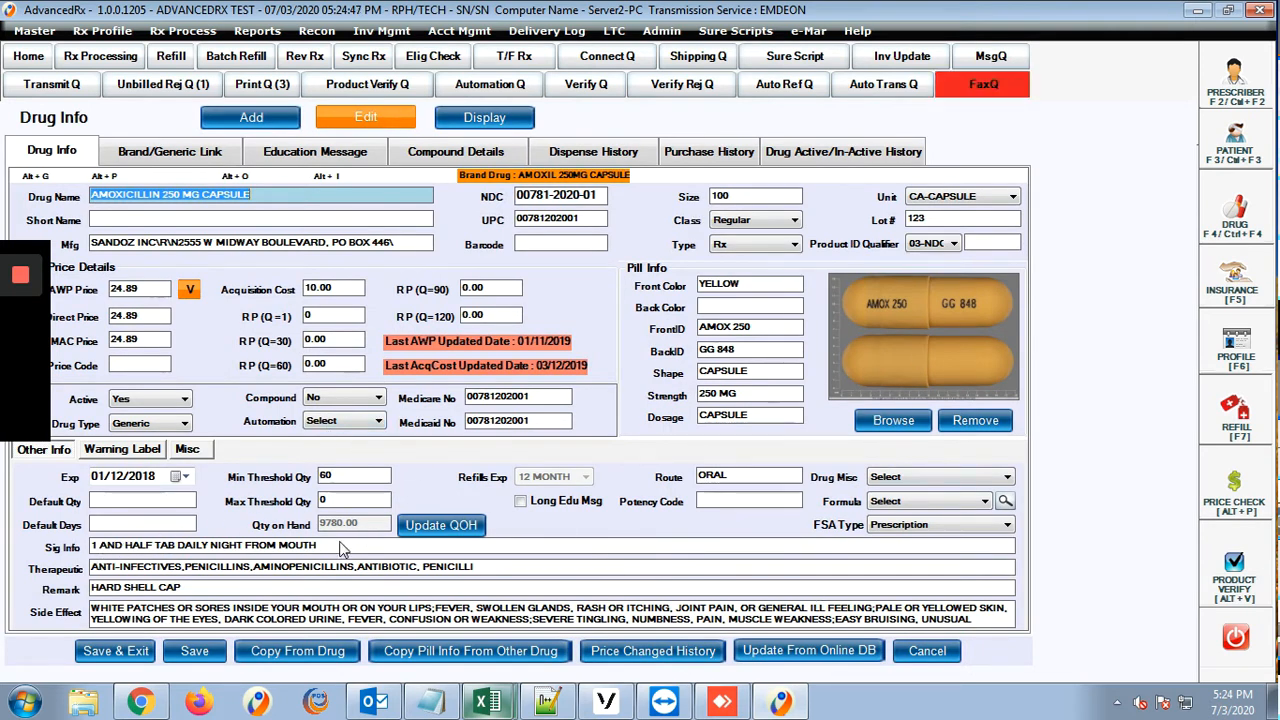
Step: Review the amoxicillin record's warning label and miscellaneous settings, including the Advanced Connect and Override Price Structure options
left_click(122, 449)
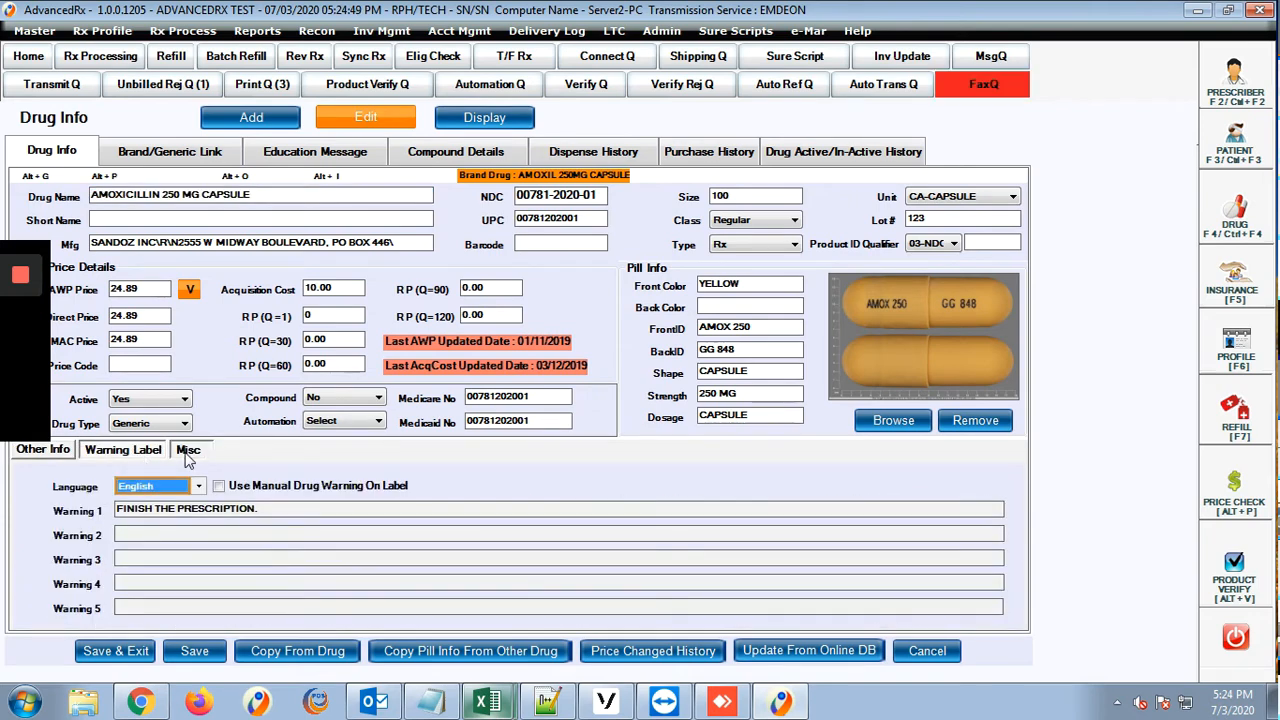
left_click(187, 451)
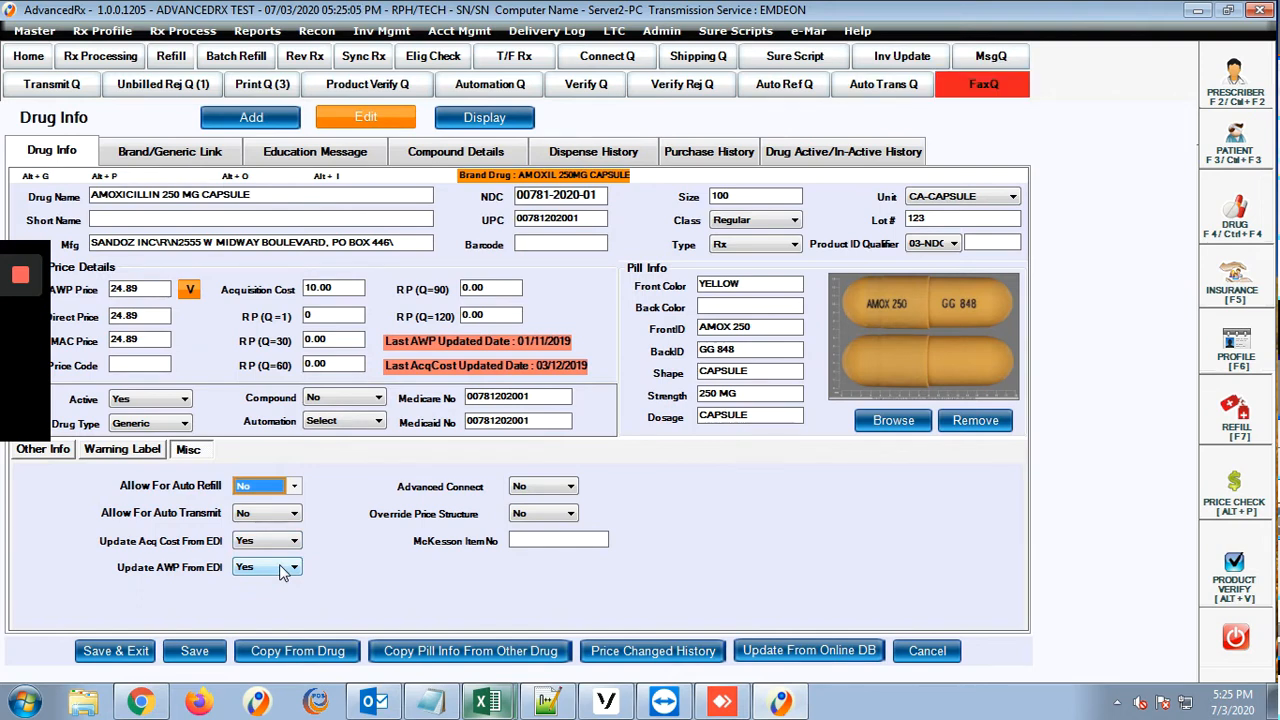
left_click(540, 486)
left_click(540, 486)
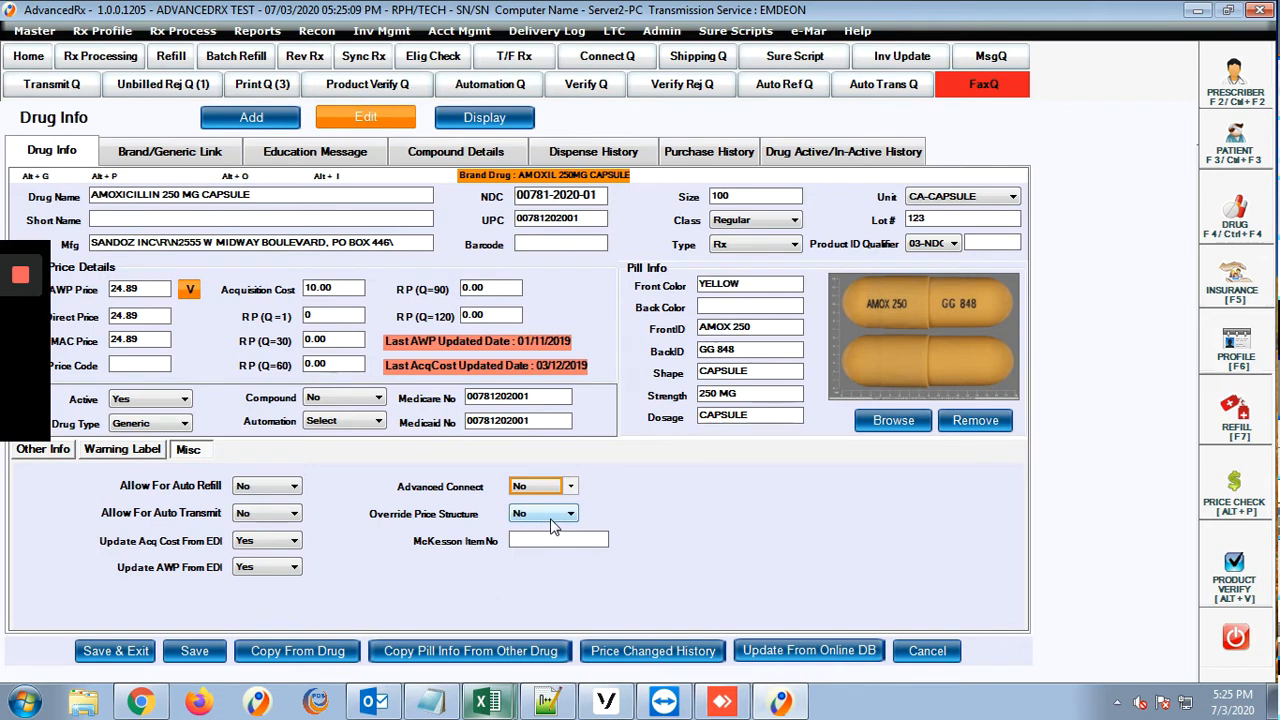
left_click(550, 517)
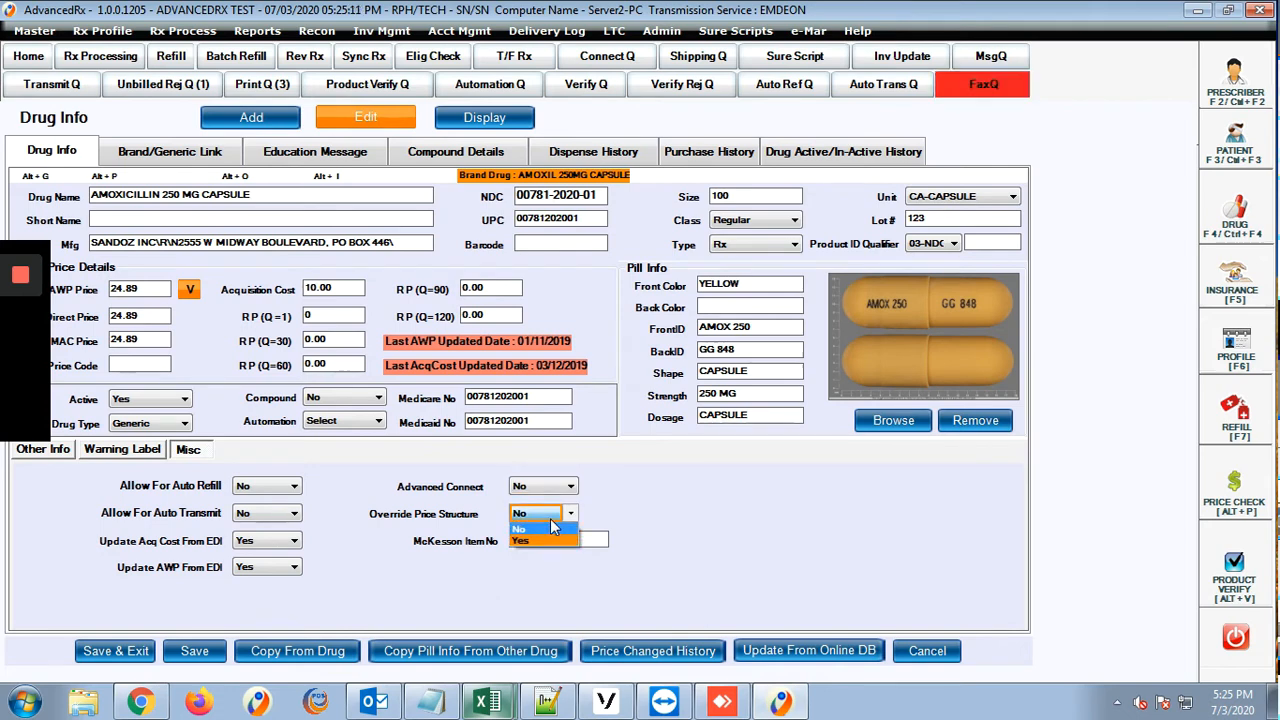
left_click(550, 528)
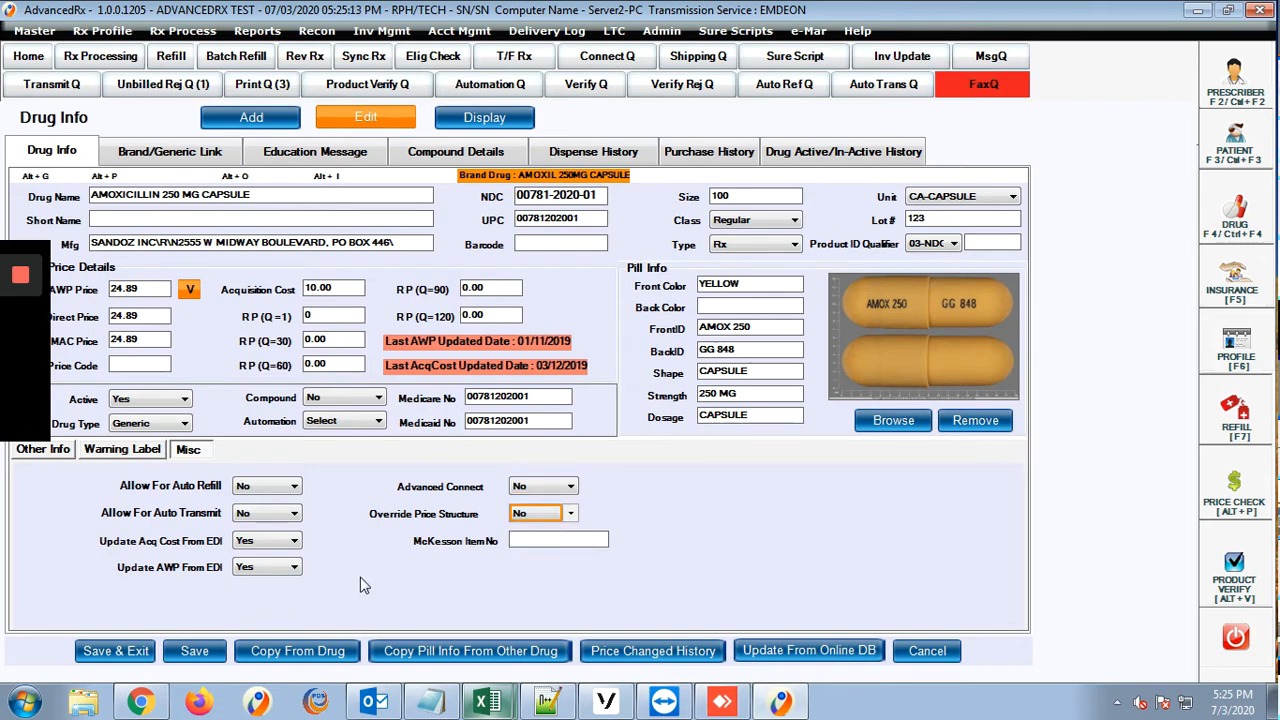
Step: Review the amoxicillin record's brand/generic link, education message, compound details, and dispense, purchase and active/inactive histories, then close the record
left_click(198, 152)
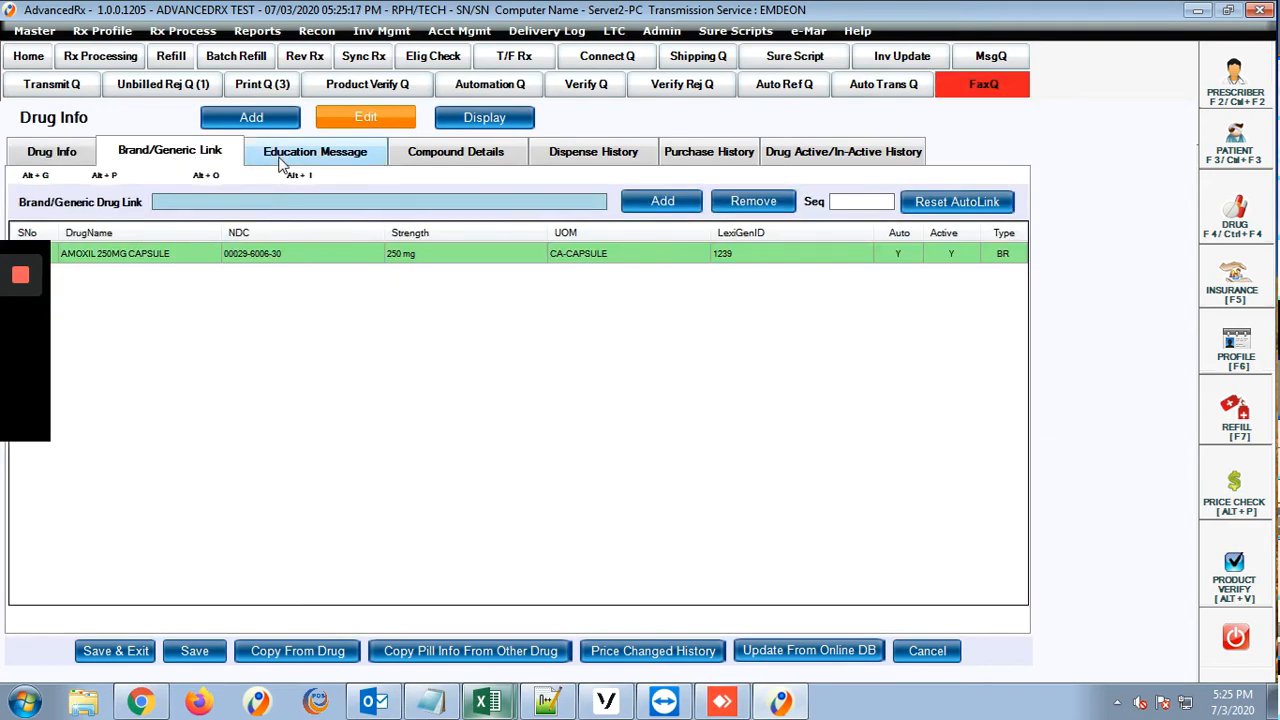
left_click(283, 160)
left_click(455, 152)
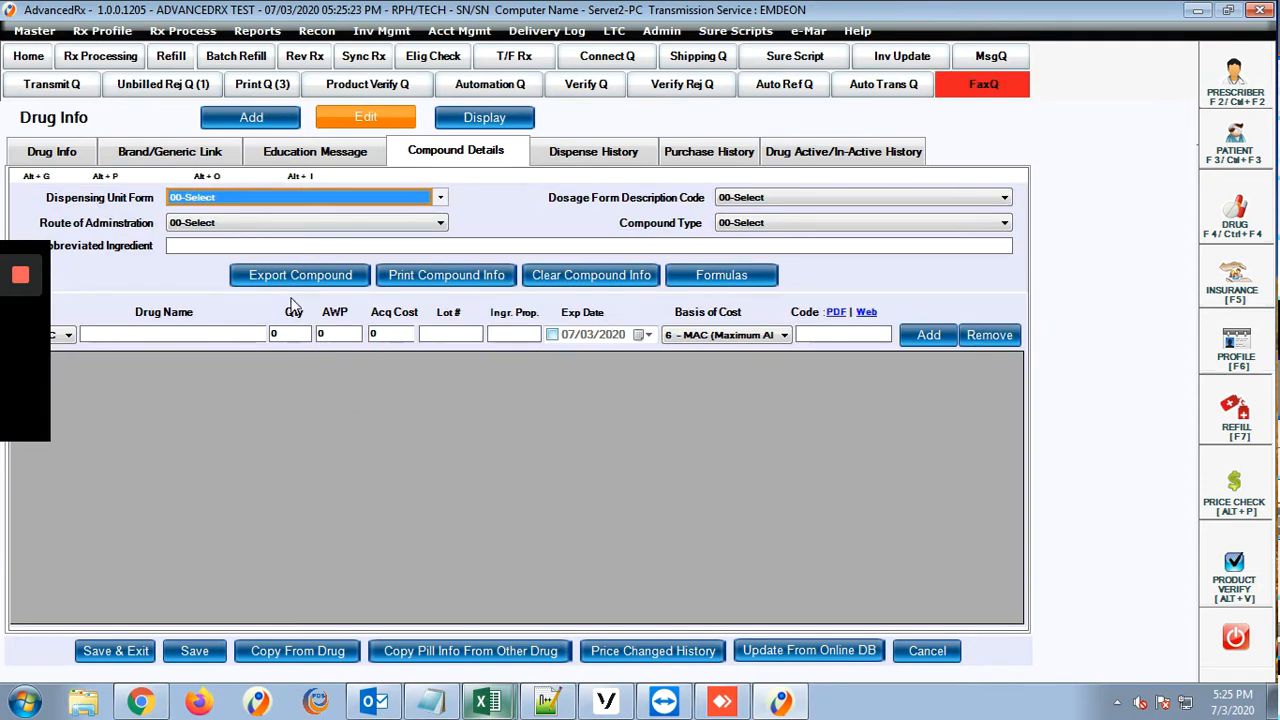
left_click(600, 152)
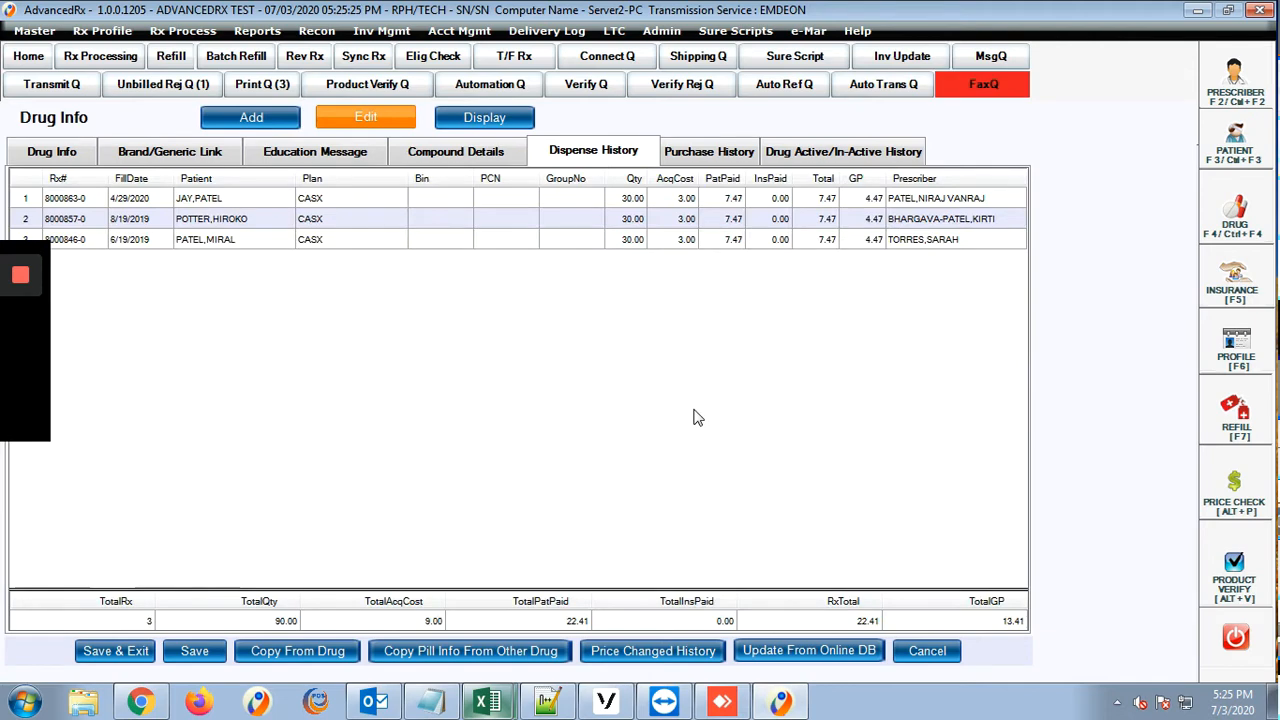
left_click(730, 152)
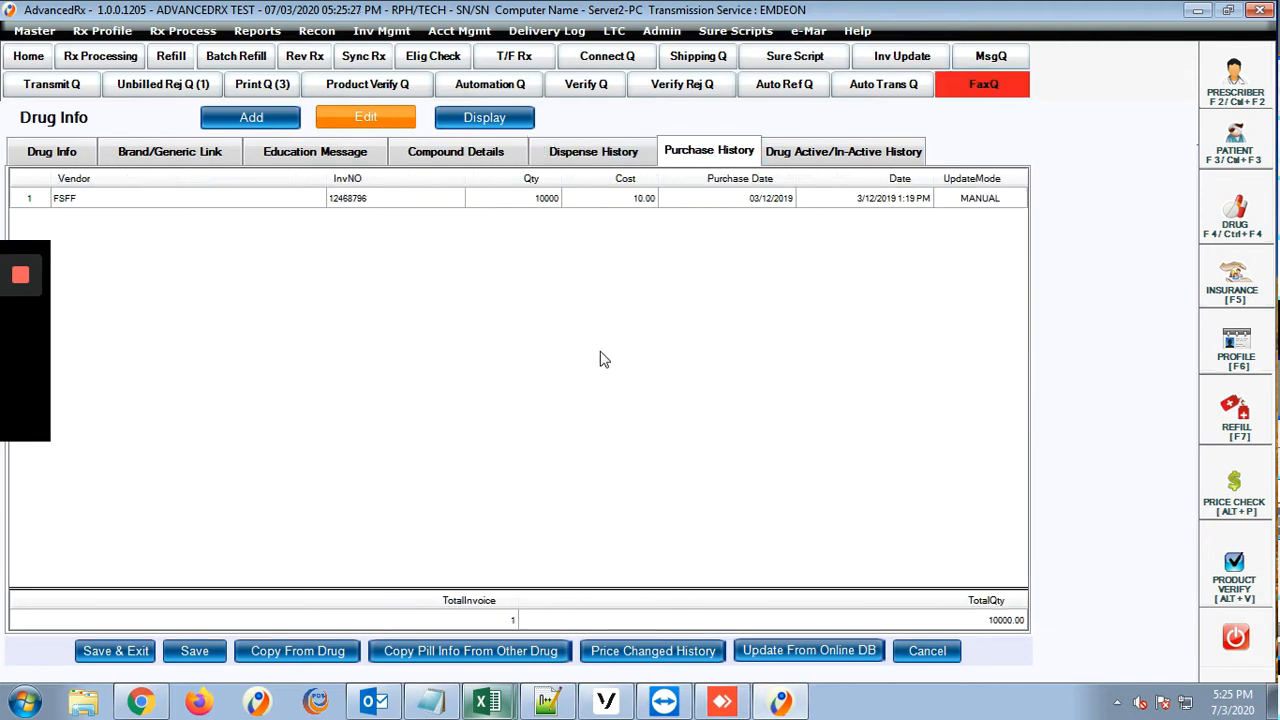
left_click(790, 153)
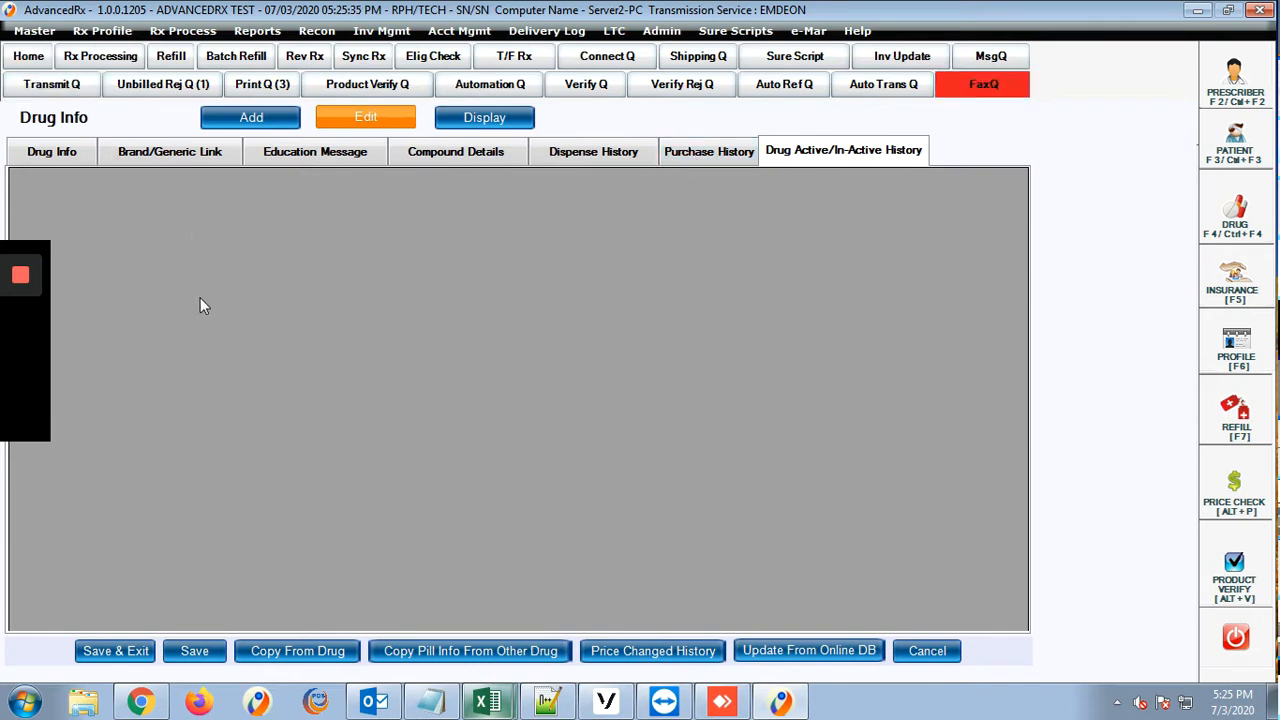
key("Escape")
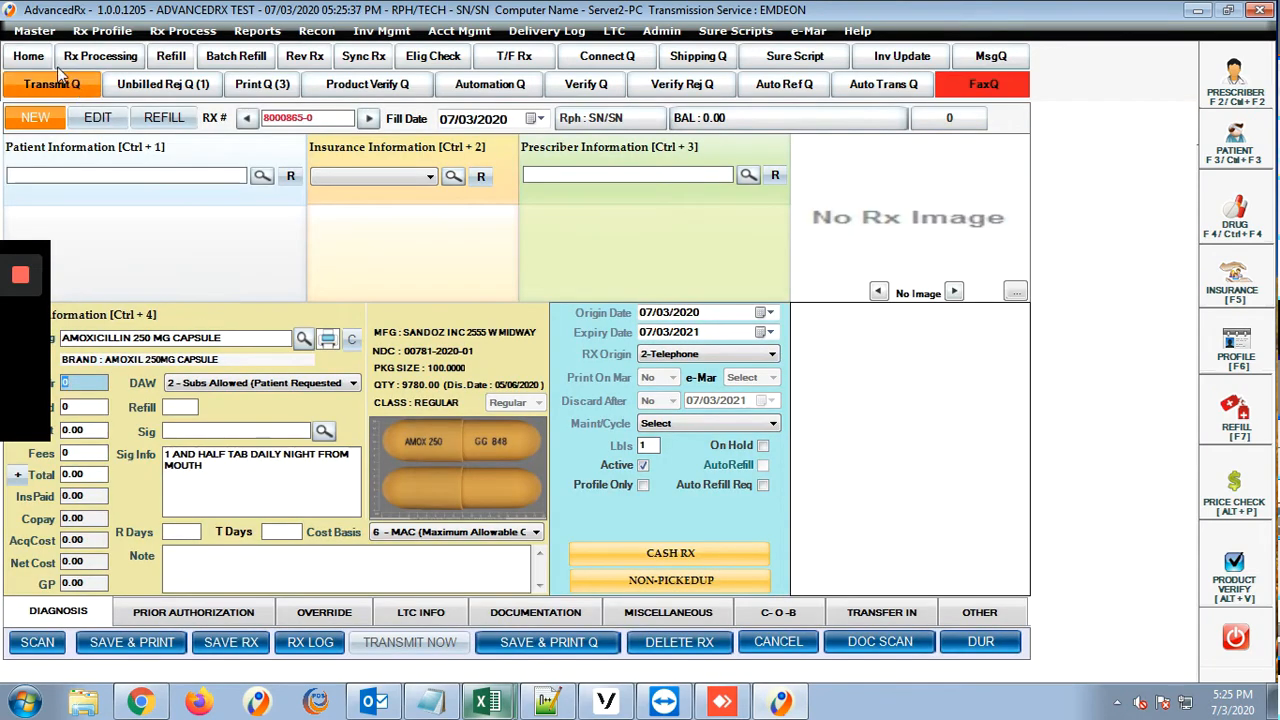
Step: Open the online drug database search and search for AMOXICILLIN 250 MG CAPSULE
left_click(38, 33)
mouse_move(92, 95)
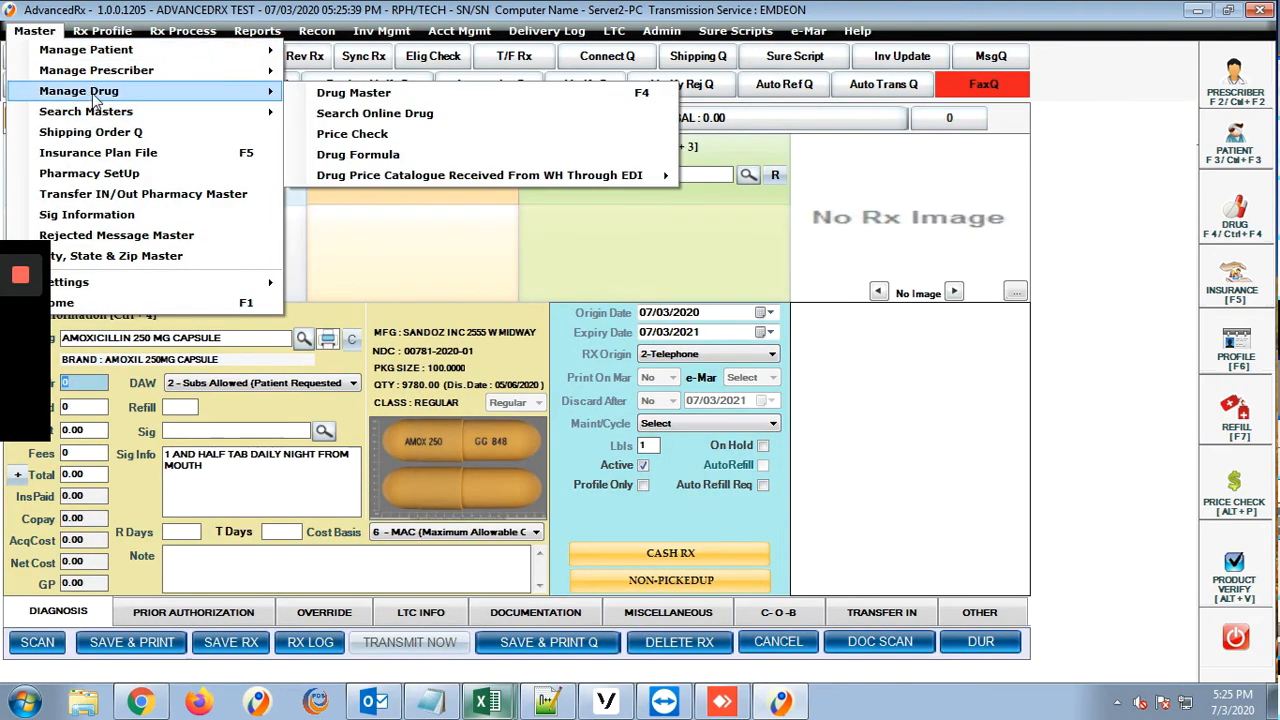
left_click(325, 117)
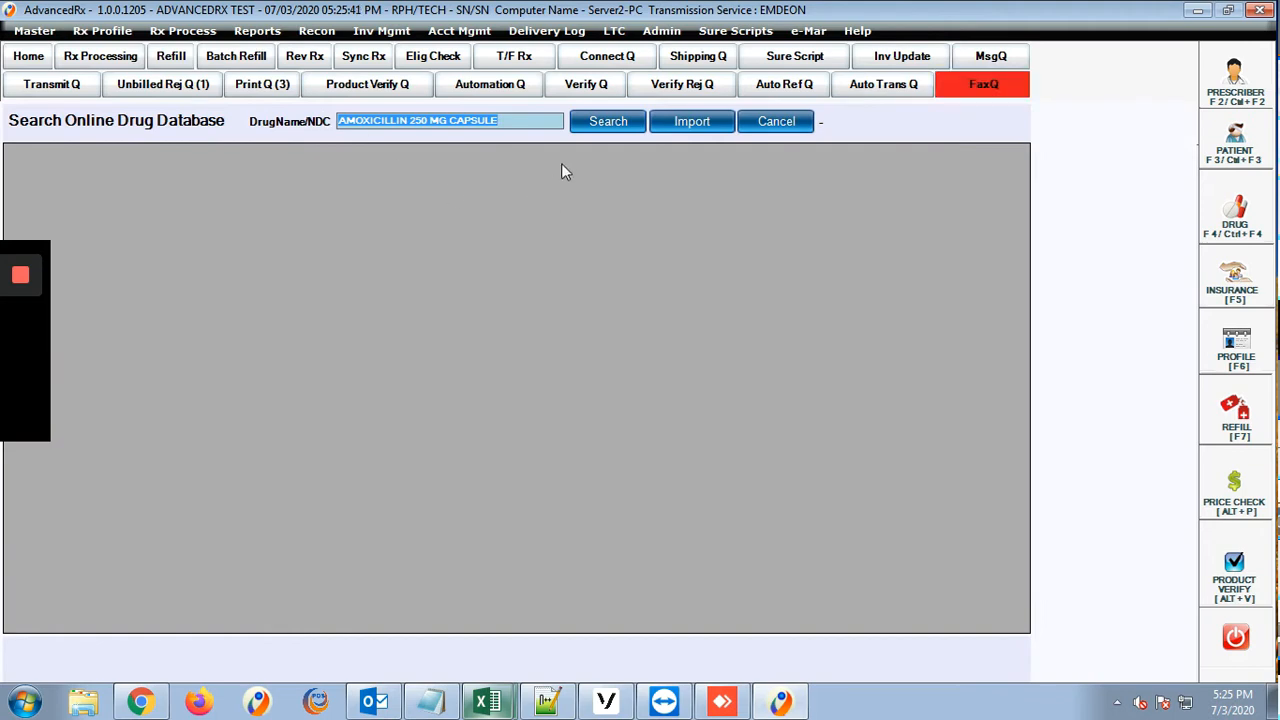
left_click(605, 125)
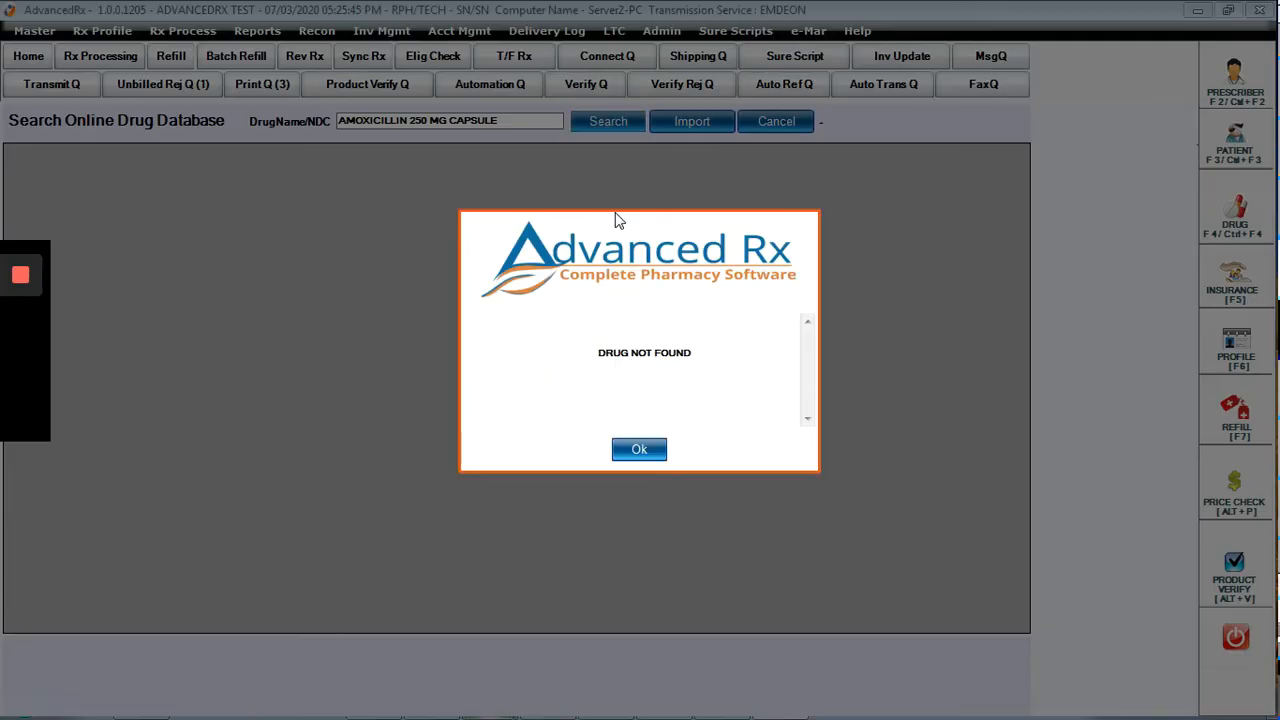
left_click(641, 456)
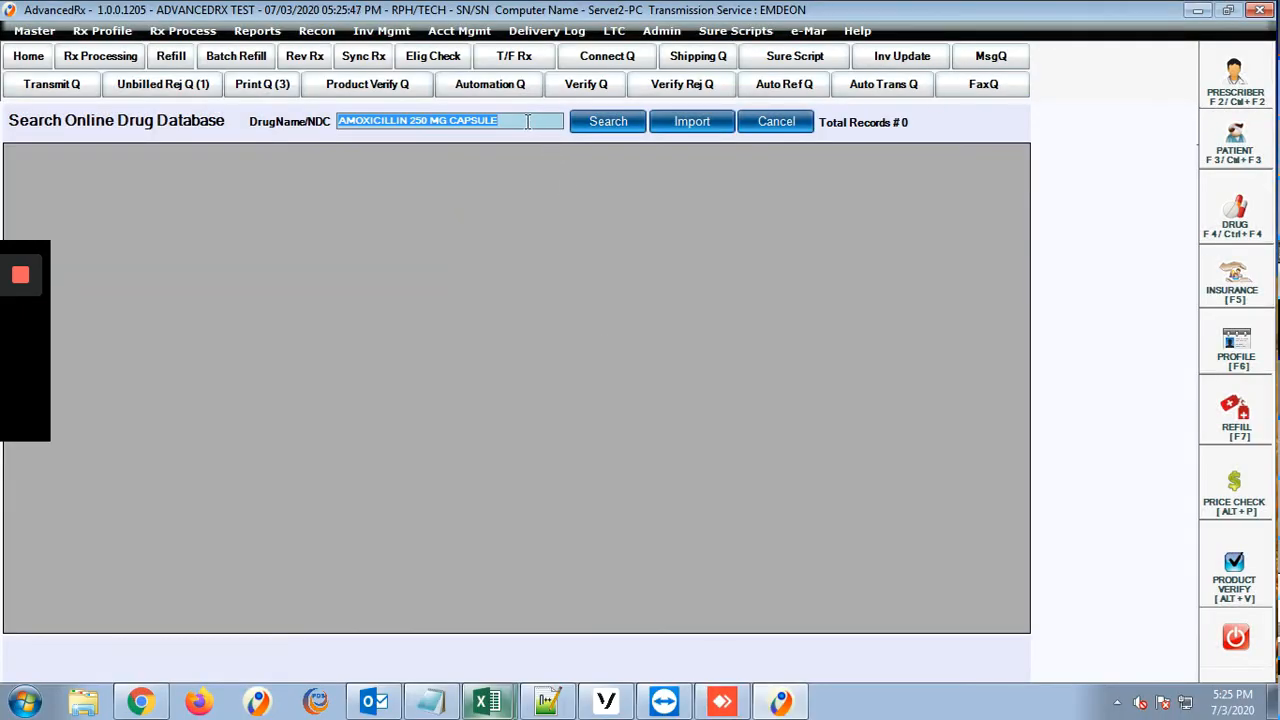
Step: Search the online drug database for PENCILIN
key("BackSpace")
type("AMO")
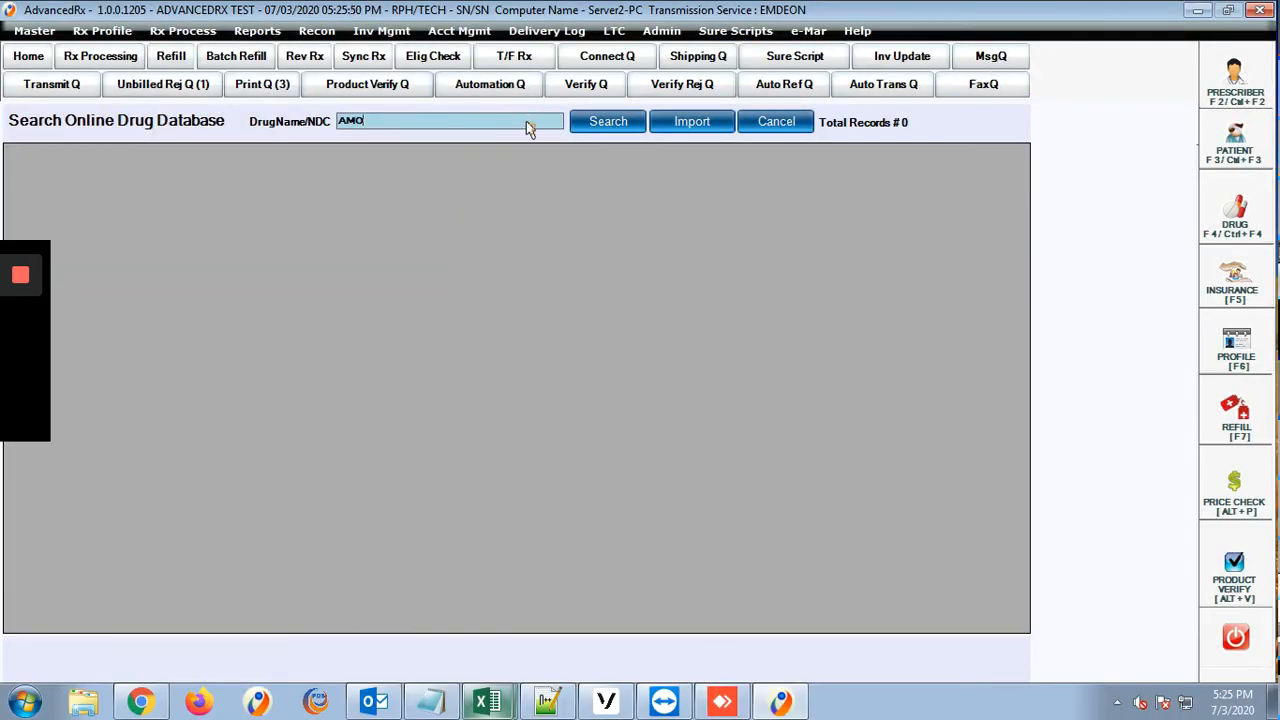
key("BackSpace")
key("BackSpace")
key("BackSpace")
type("PEN")
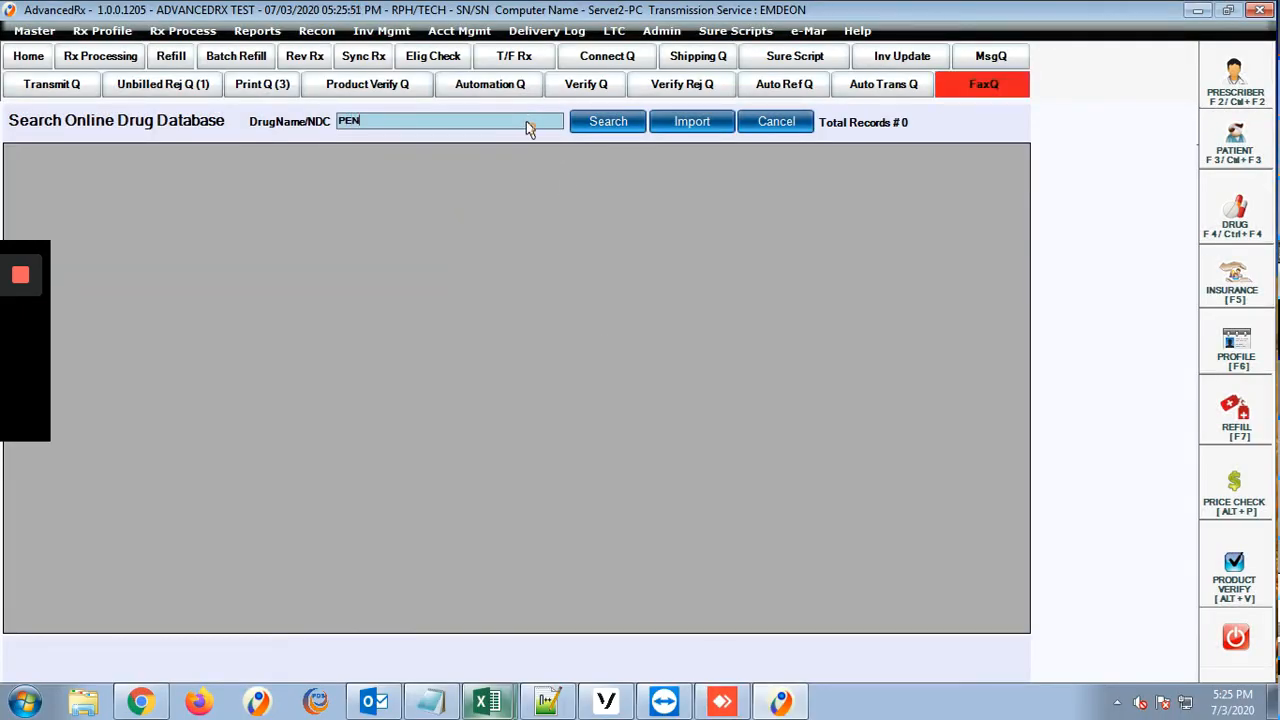
type("CILIN")
left_click(607, 121)
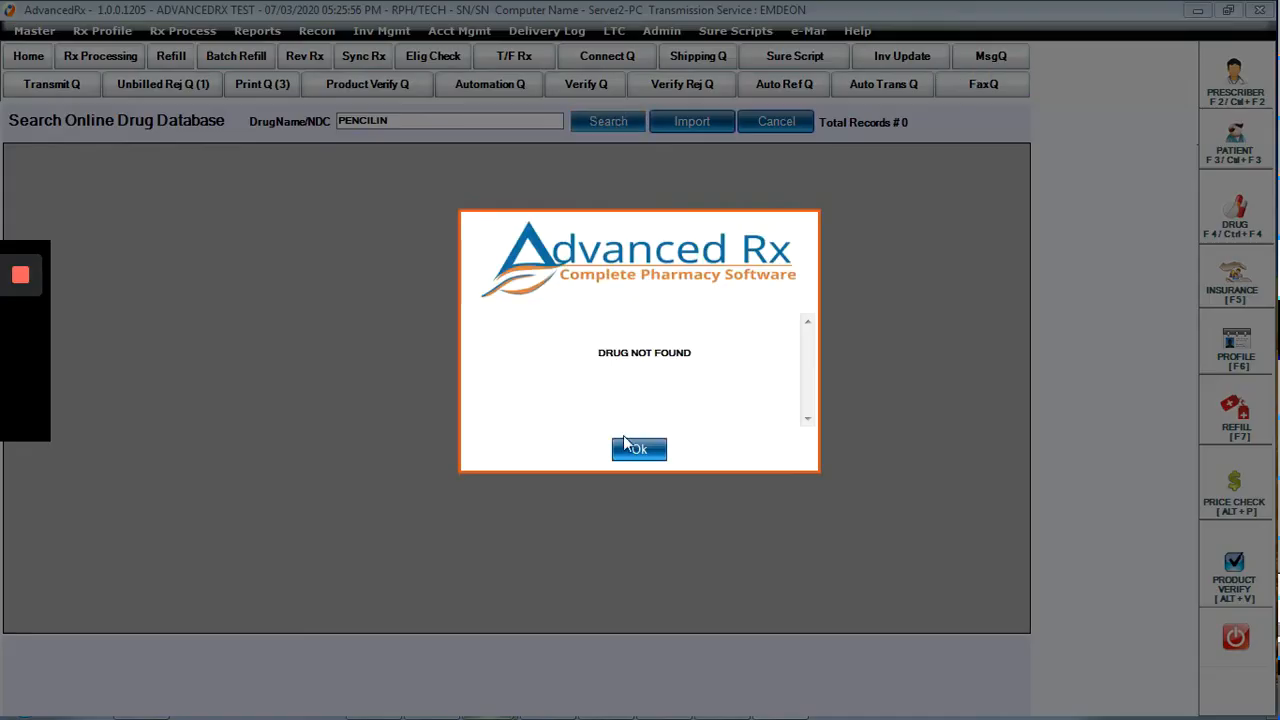
left_click(624, 441)
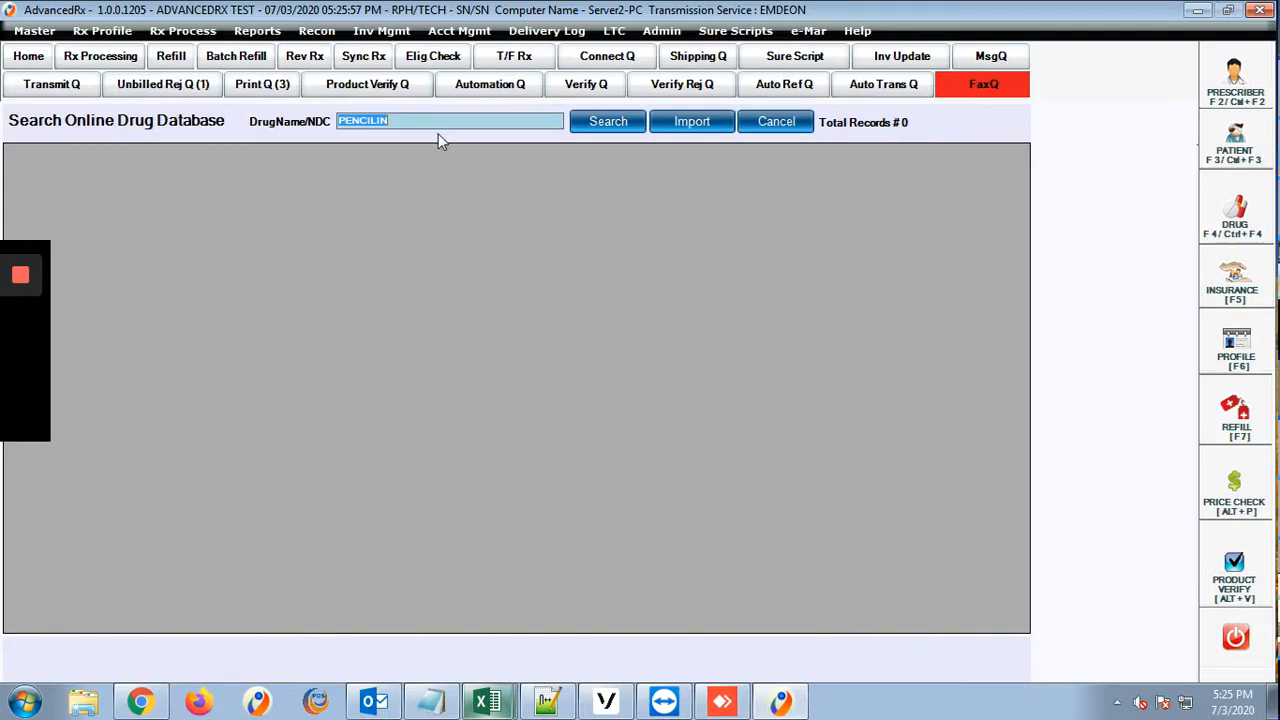
Step: Shorten the drug name to PEN and search the online drug database for it
left_click(437, 128)
key("BackSpace")
key("BackSpace")
key("BackSpace")
key("Tab")
left_click(612, 124)
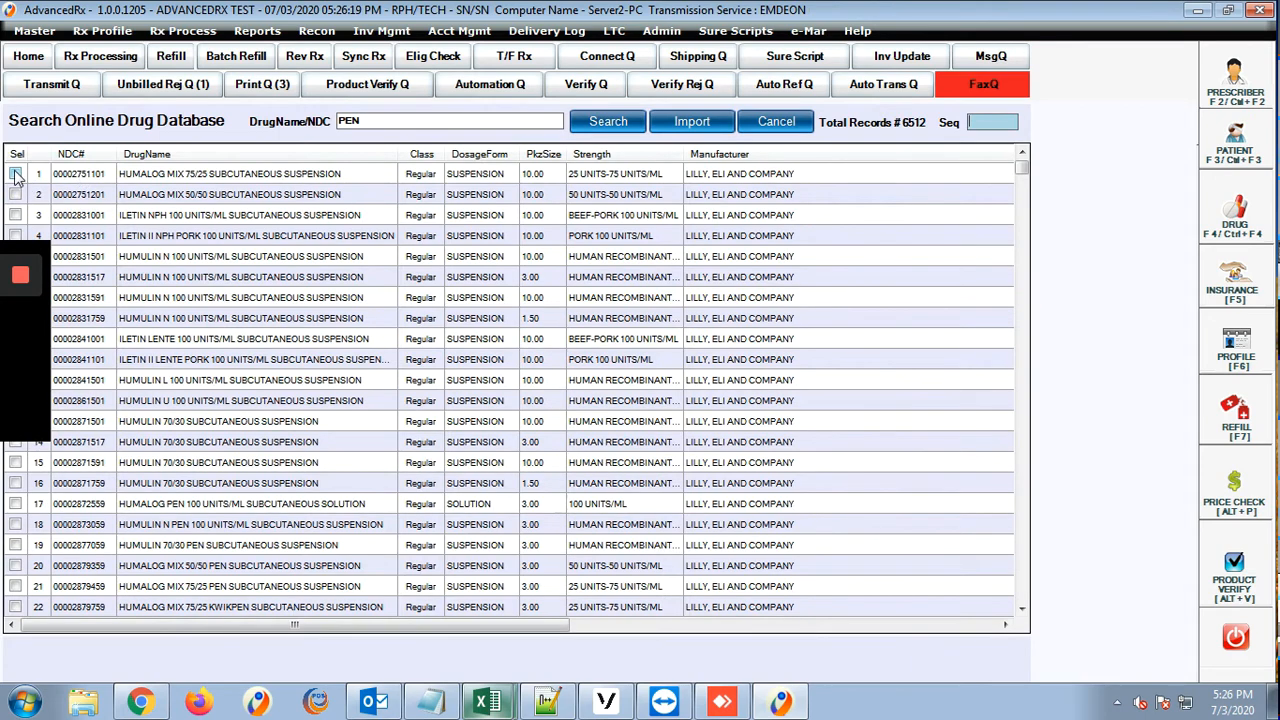
Step: Try to import HUMALOG MIX 75/25 SUBCUTANEOUS SUSPENSION from the online search results
left_click(15, 174)
left_click(691, 121)
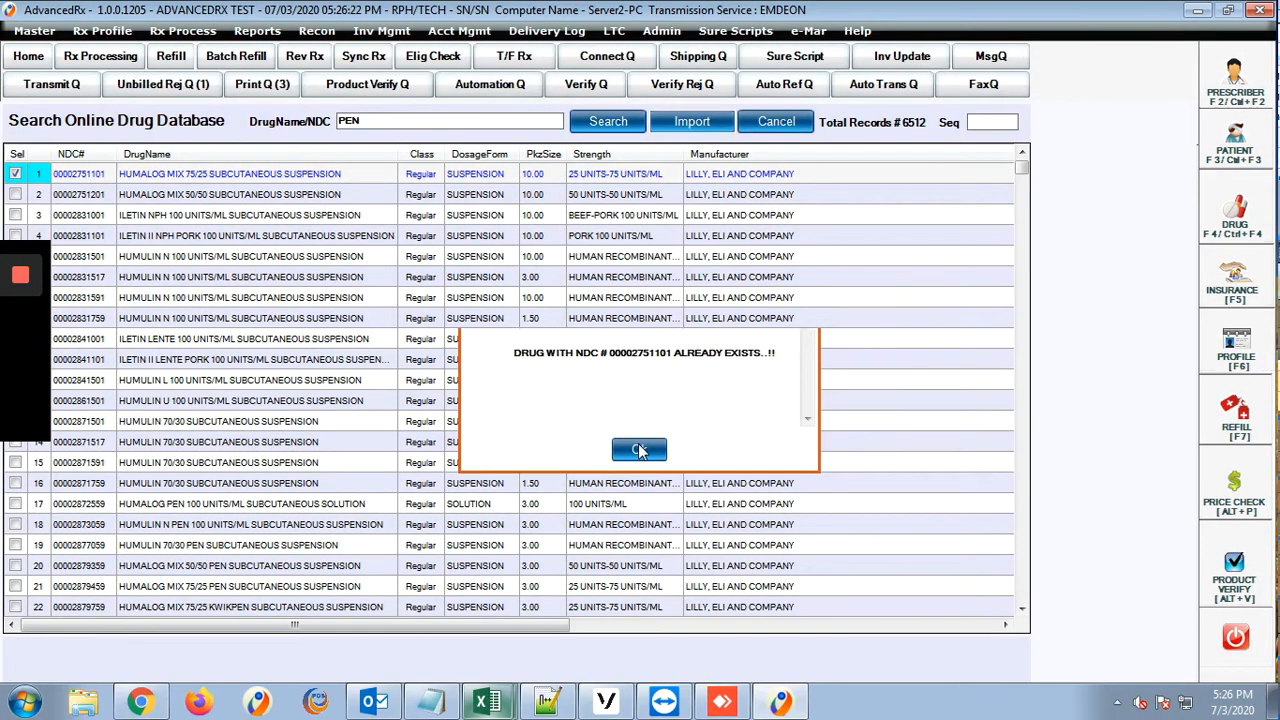
left_click(639, 450)
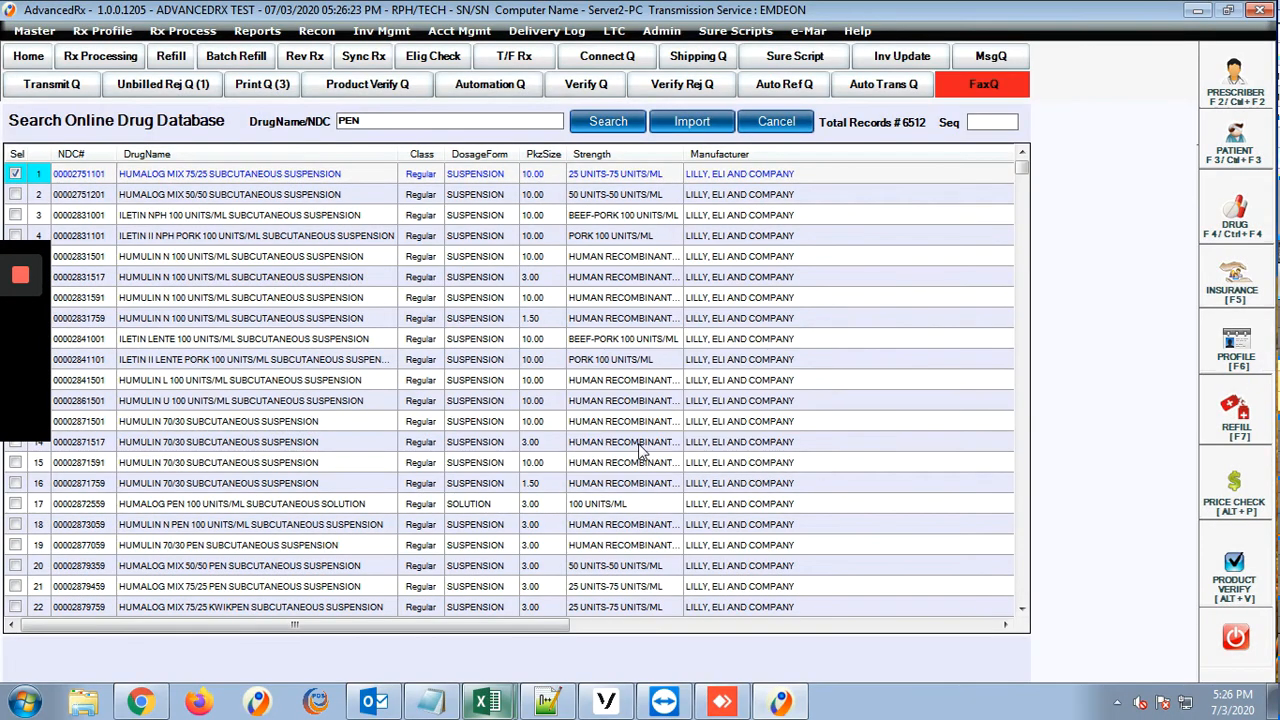
Step: Add HUMALOG PEN 100 UNITS/ML SUBCUTANEOUS SOLUTION to the selection and try to import the selected drugs
left_click(15, 504)
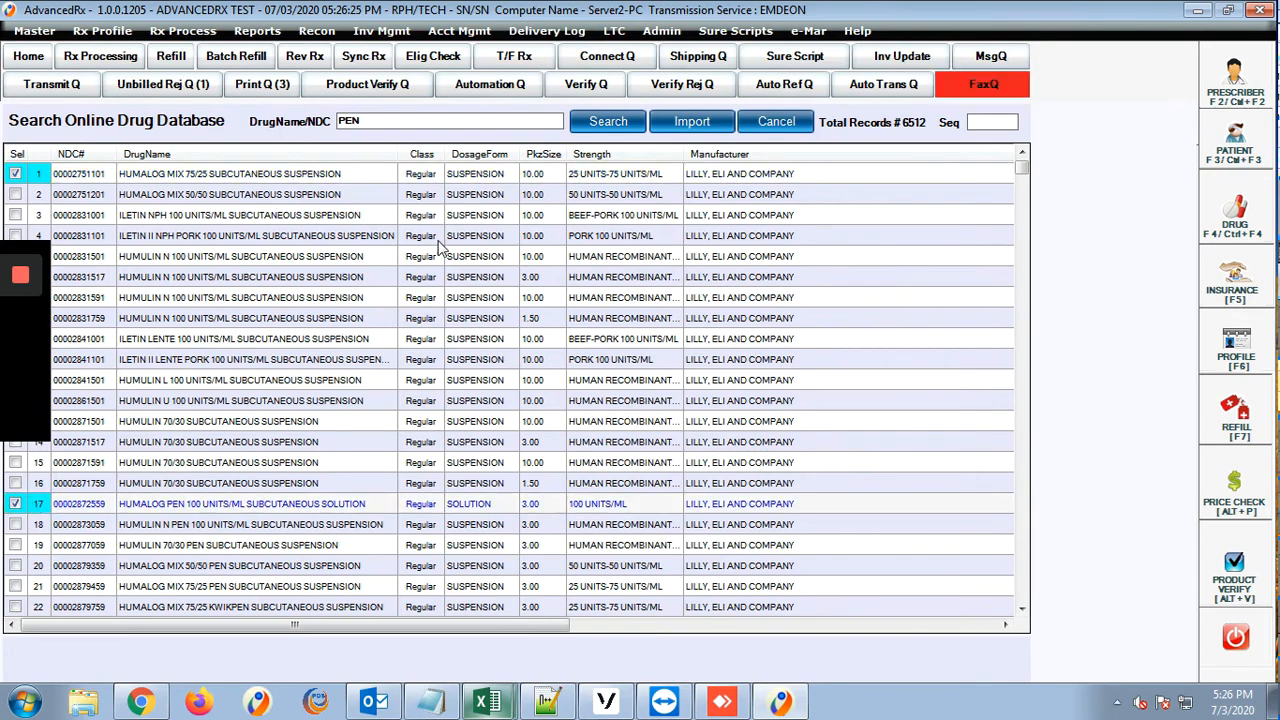
left_click(718, 128)
left_click(639, 450)
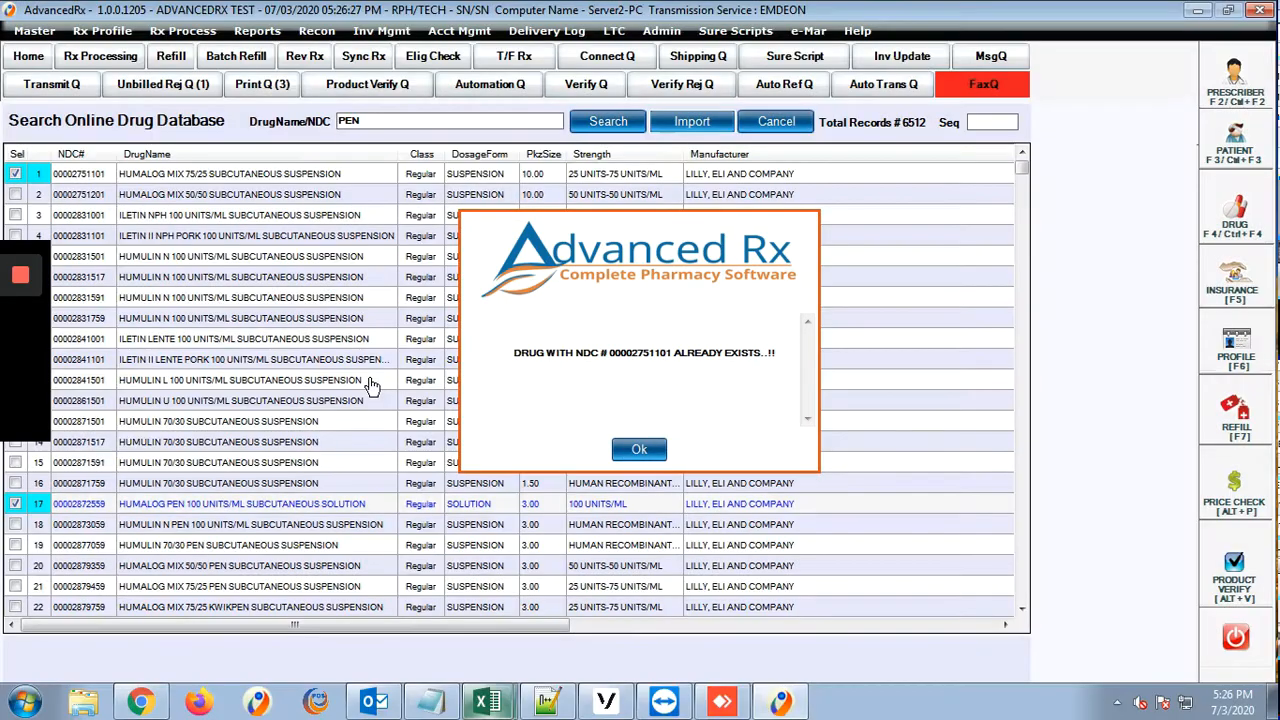
left_click(645, 447)
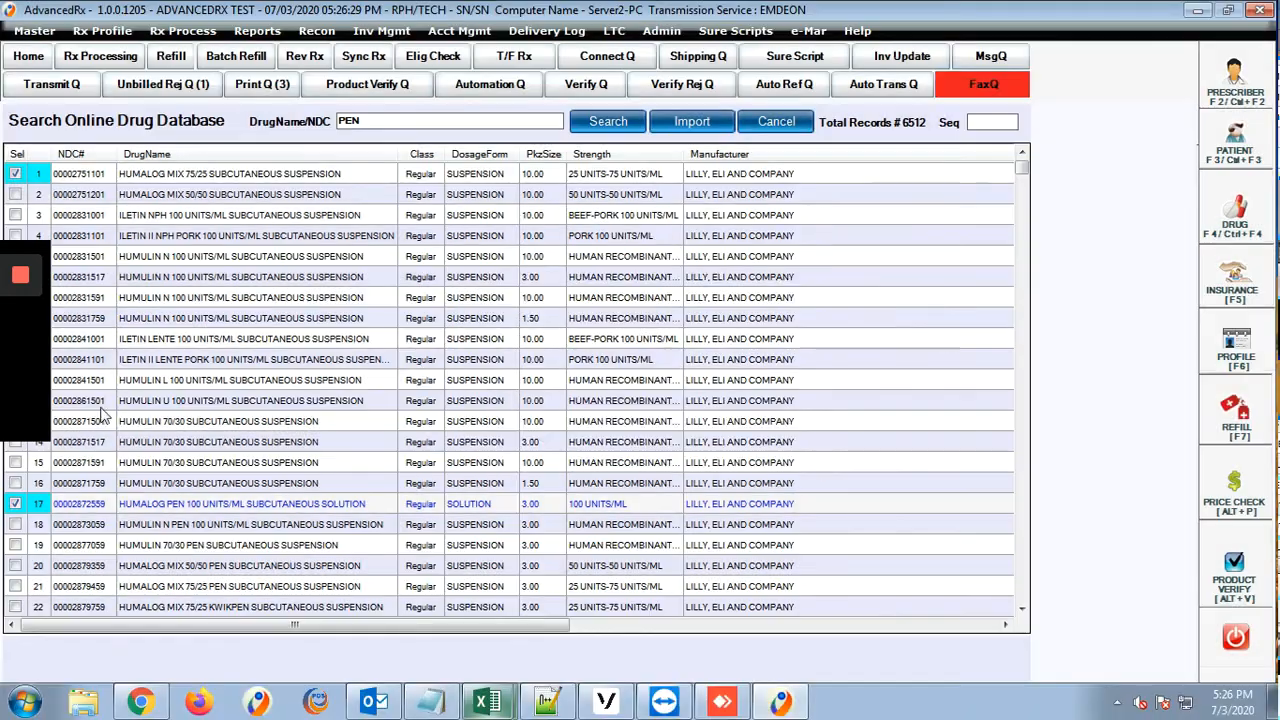
Step: Add HUMALOG MIX 50/50 PEN SUBCUTANEOUS SUSPENSION to the selection, try to import the selected drugs, and cancel both drug records
left_click(15, 565)
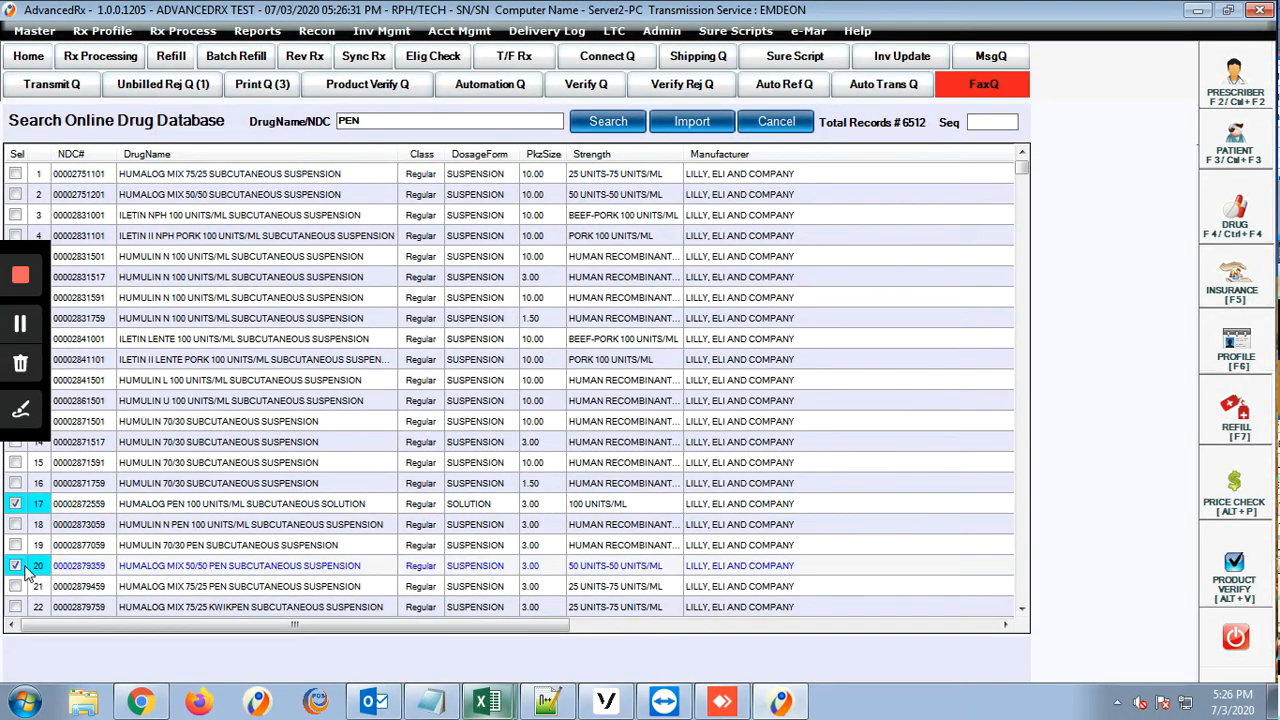
left_click(691, 121)
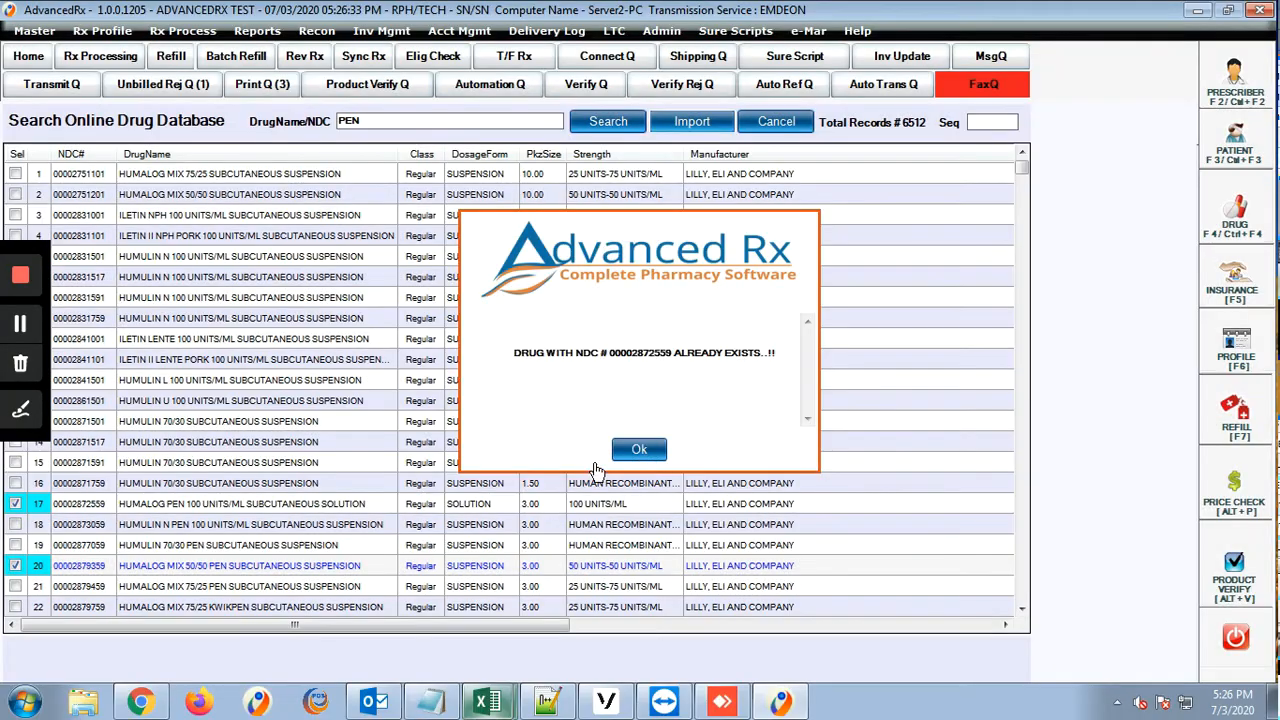
left_click(645, 449)
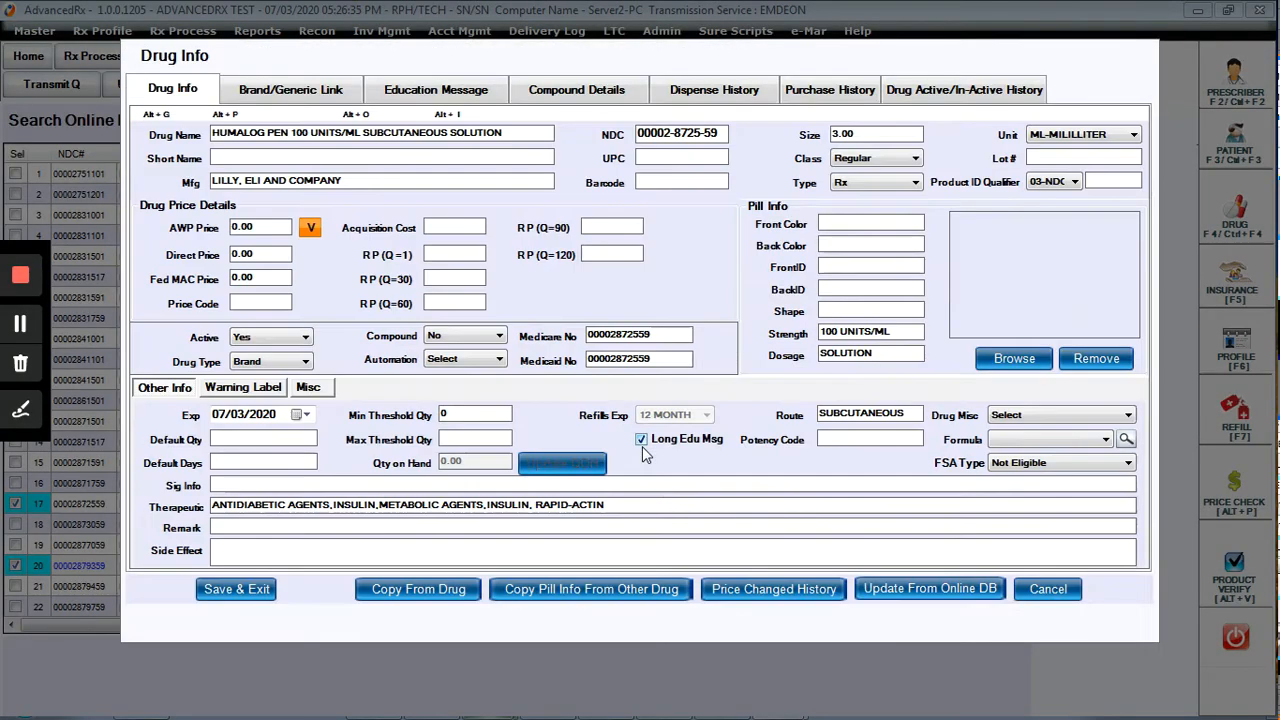
left_click(1053, 590)
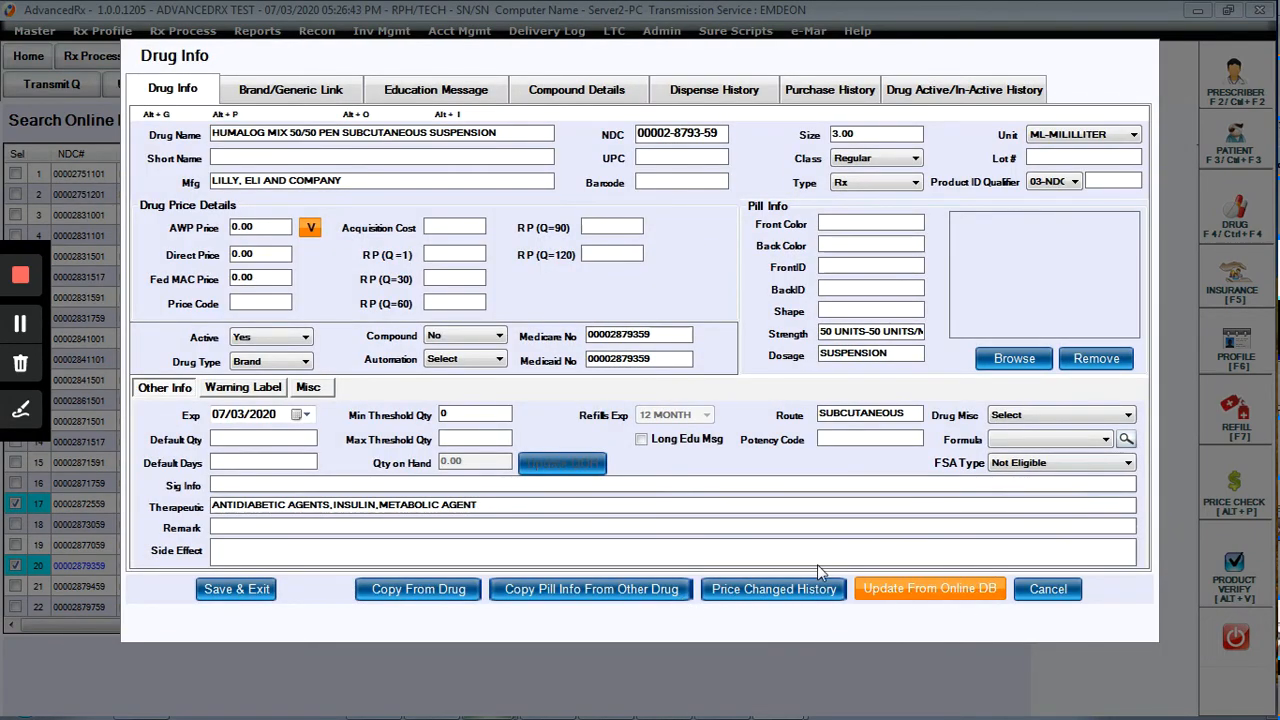
left_click(1066, 594)
key("Escape")
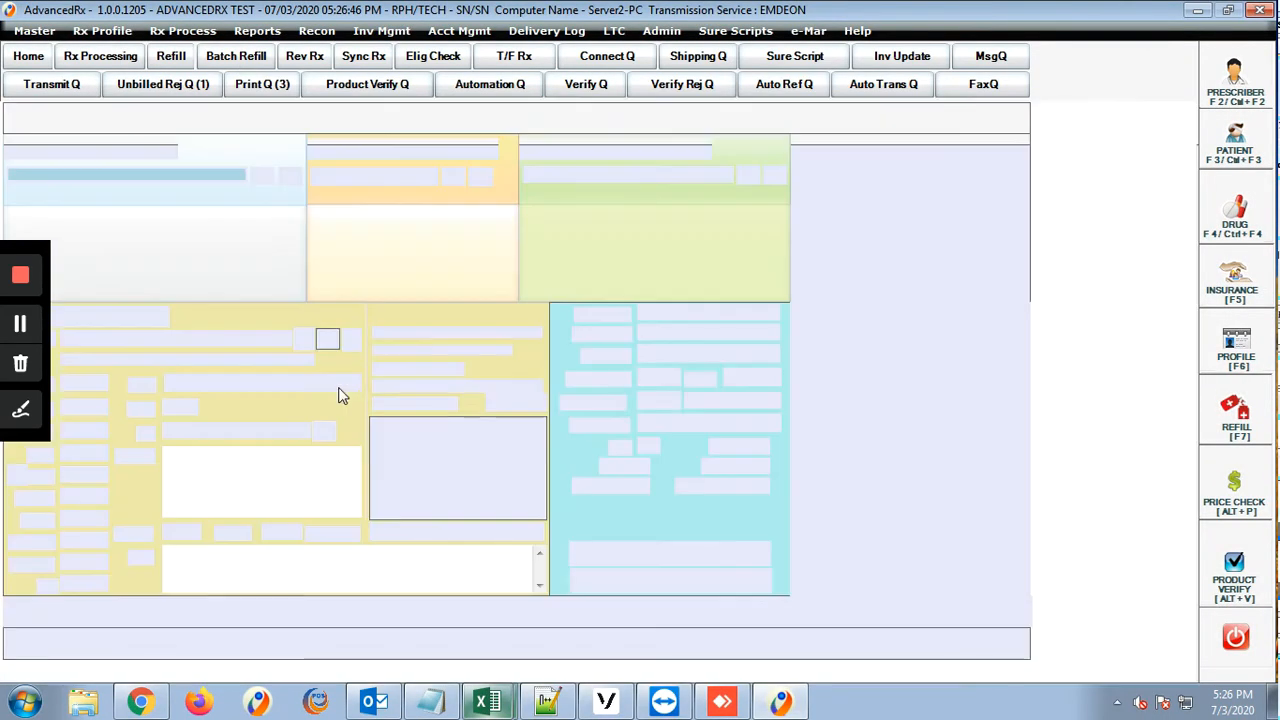
left_click(233, 335)
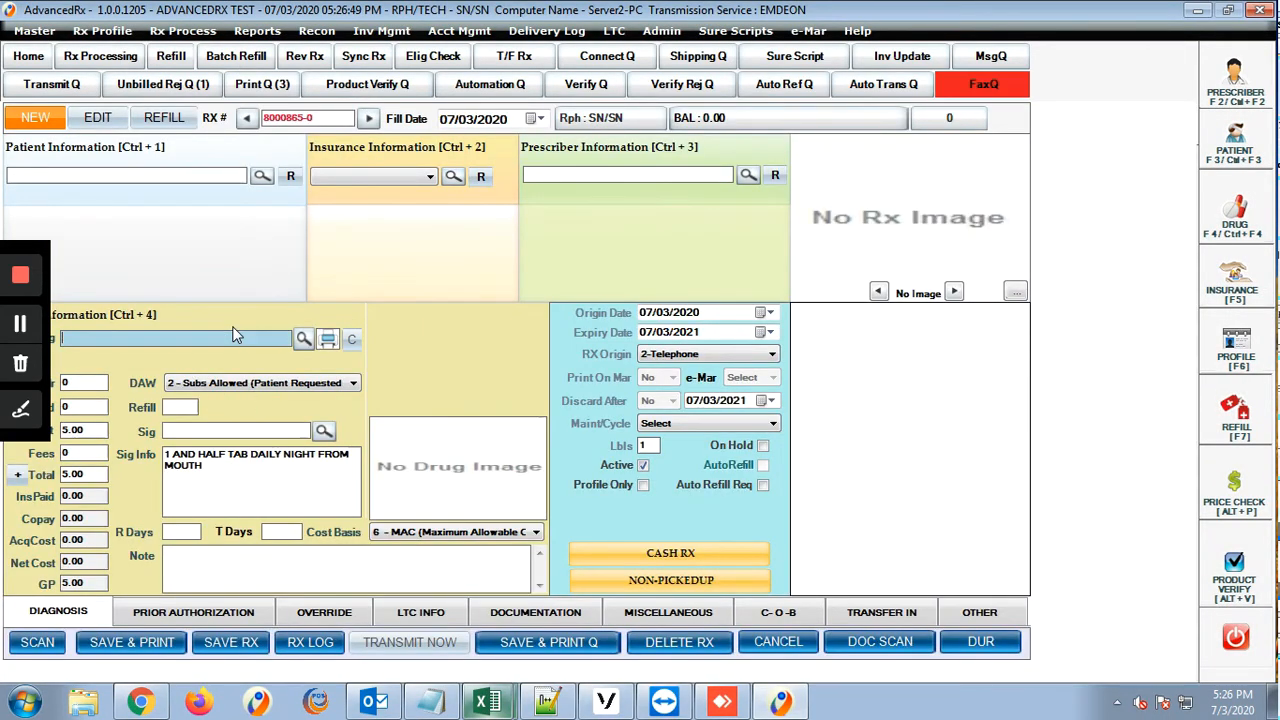
left_click(170, 338)
type("00005374331")
key("Return")
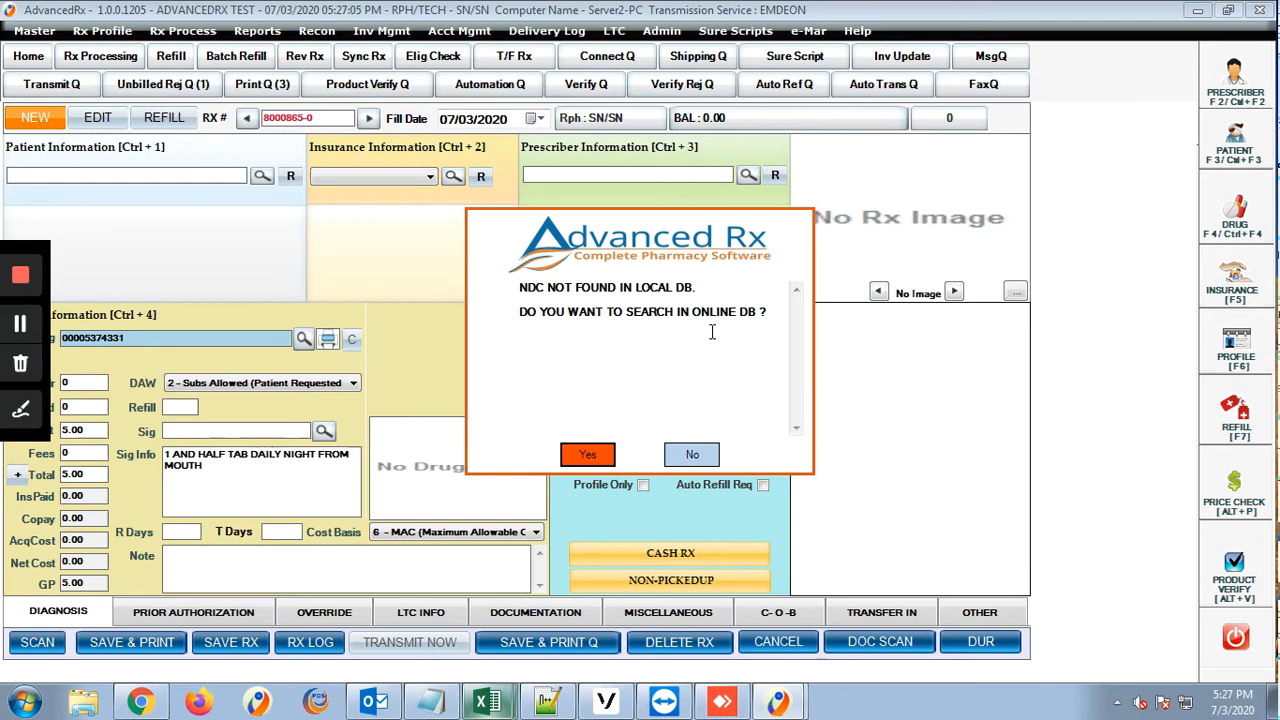
left_click(587, 454)
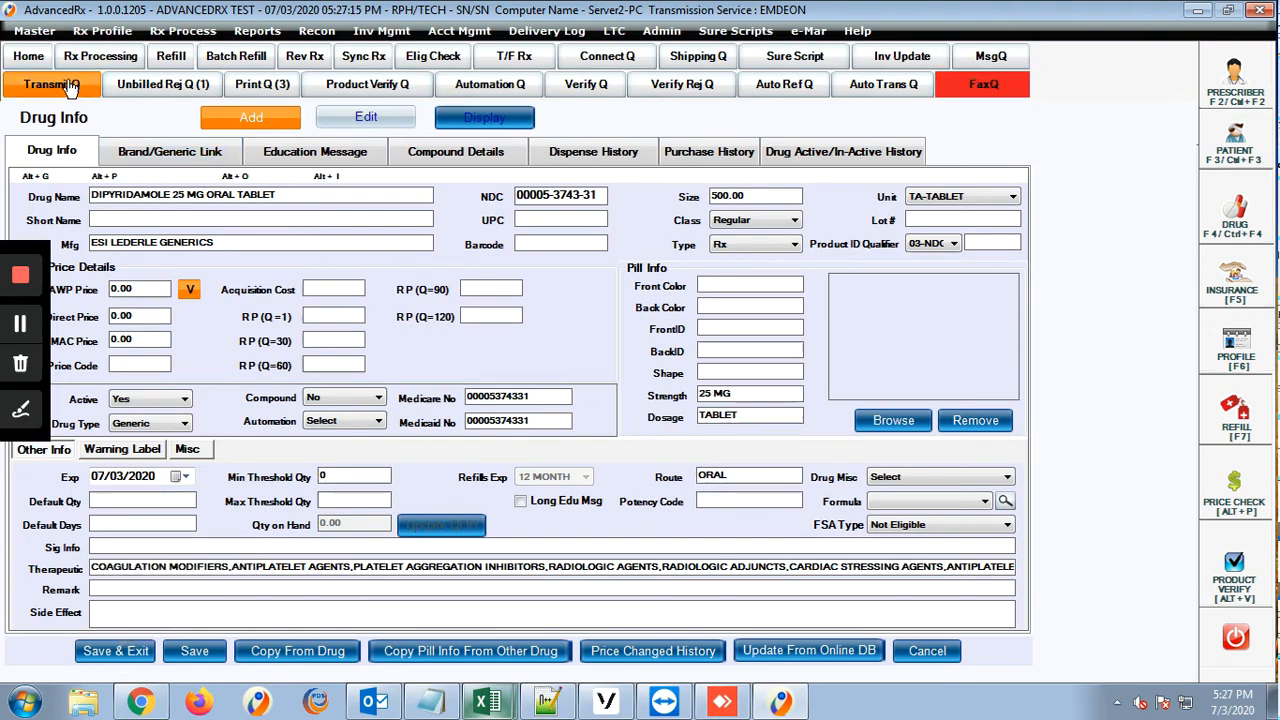
Step: Review the dipyridamole record's brand/generic links and education message, and save the drug using the AWP same as the acquisition cost
left_click(172, 148)
left_click(281, 151)
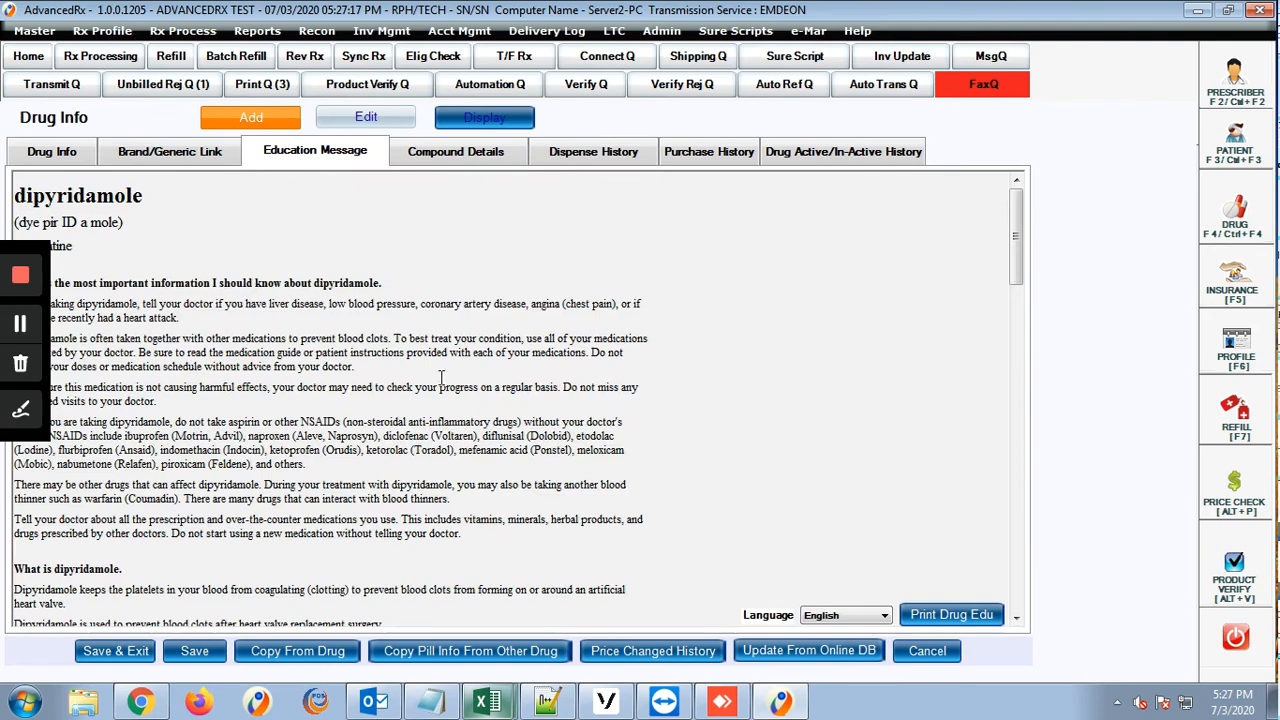
left_click(129, 658)
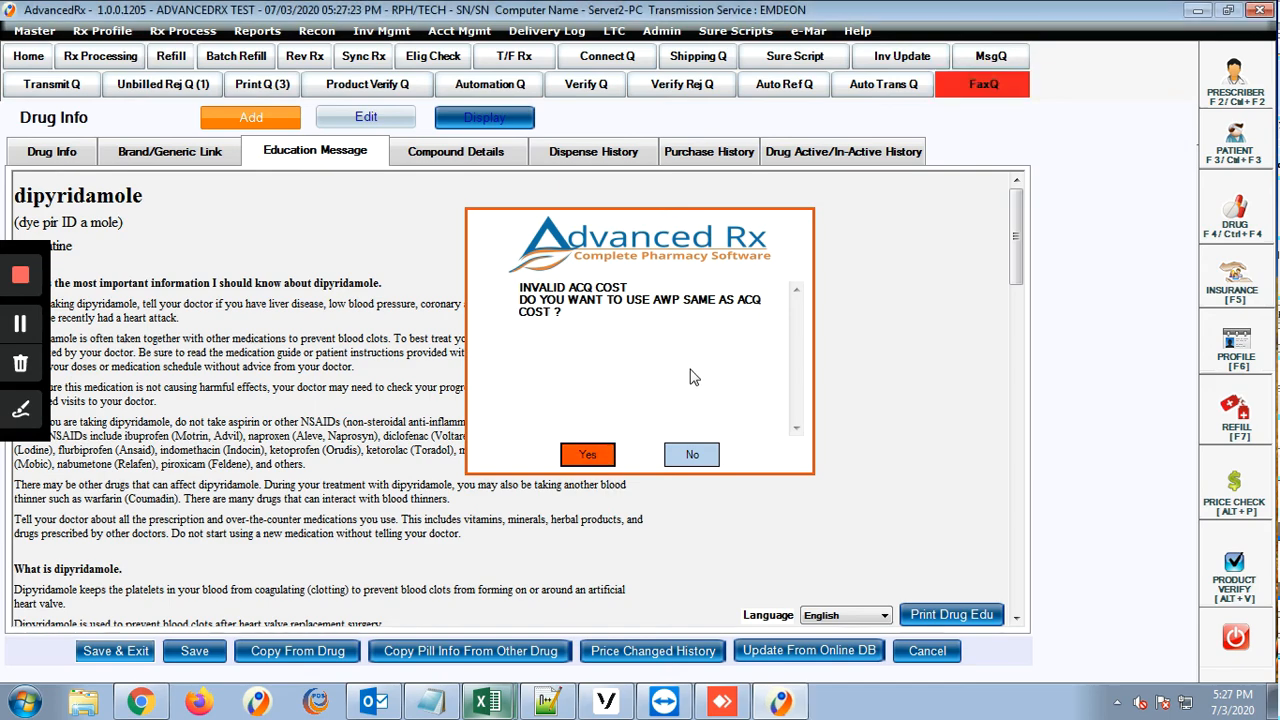
left_click(589, 455)
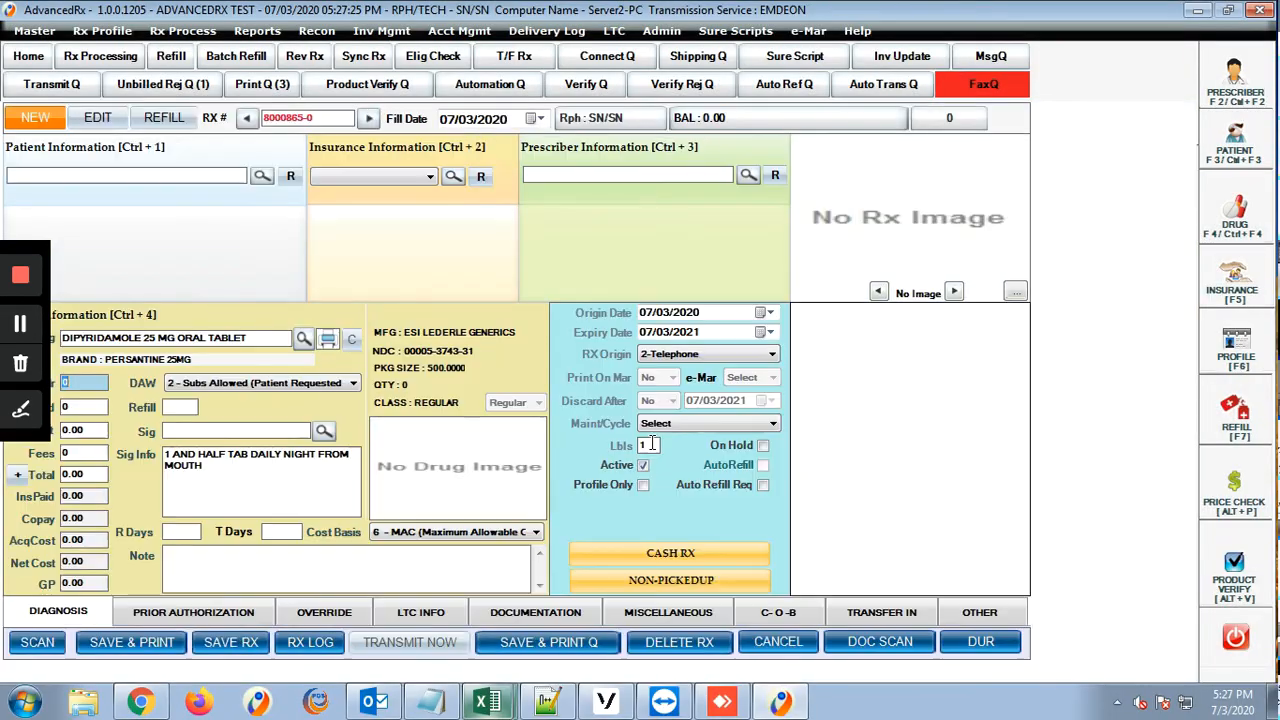